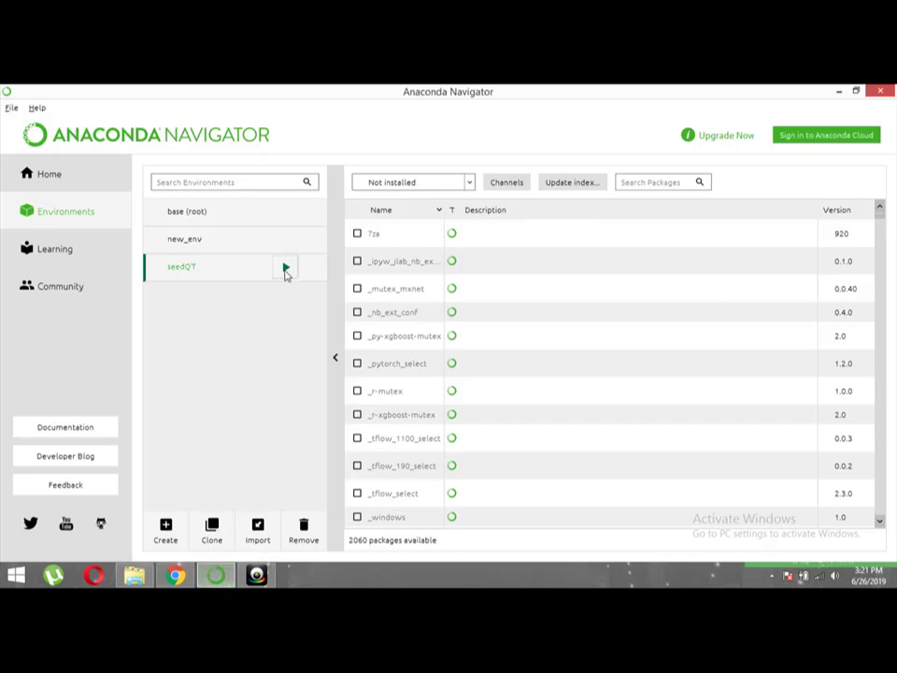
Expand the seedQT environment's play menu to show Open Terminal and Open with Python
left_click(286, 270)
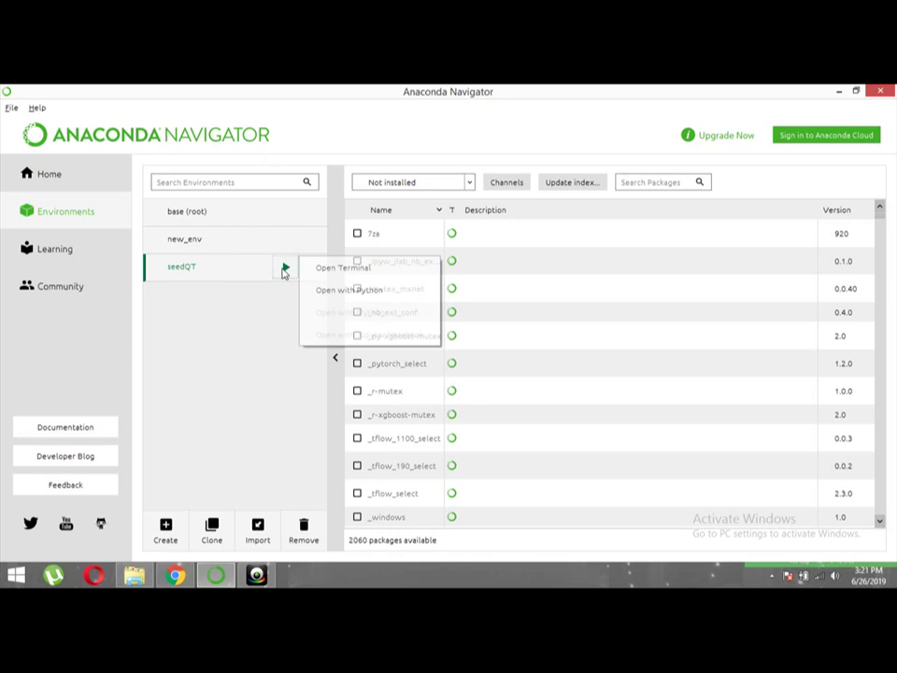
Open a seedQT terminal and move to the C:\seedqt project folder
left_click(334, 271)
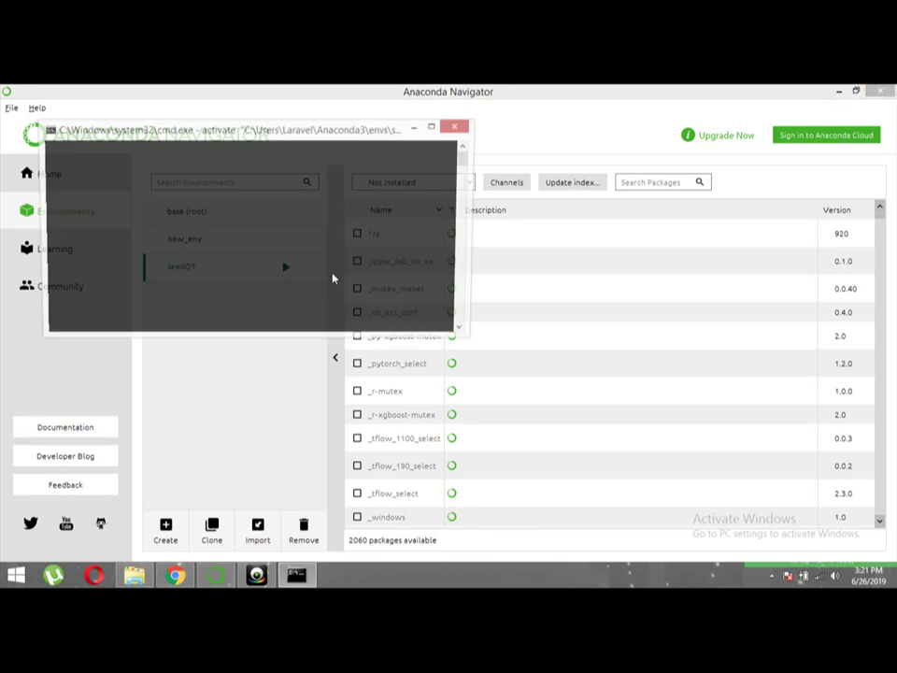
type("cd..")
key("Return")
type("cd..")
key("Return")
type("cd seedqt")
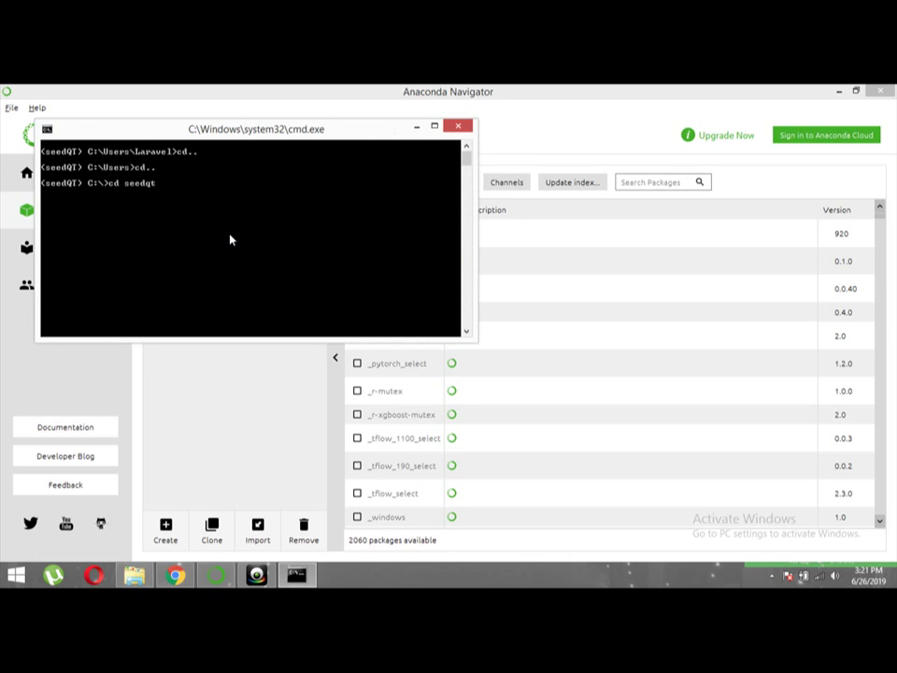
key("Return")
Start the Django server with python manage.py runserver, then minimize the window
type("pyt")
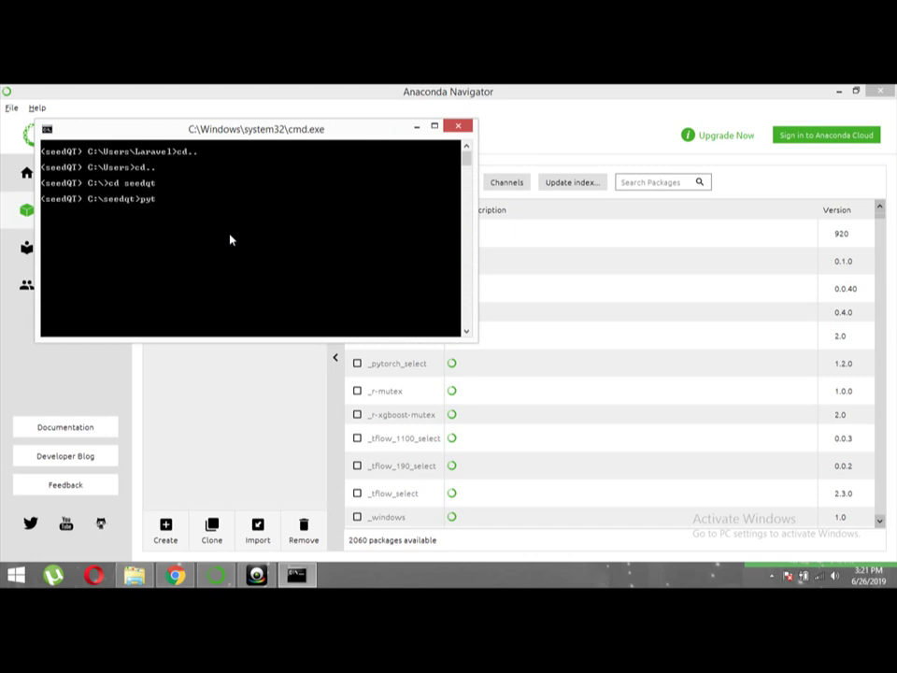
type("hon manage.py runserver")
key("Return")
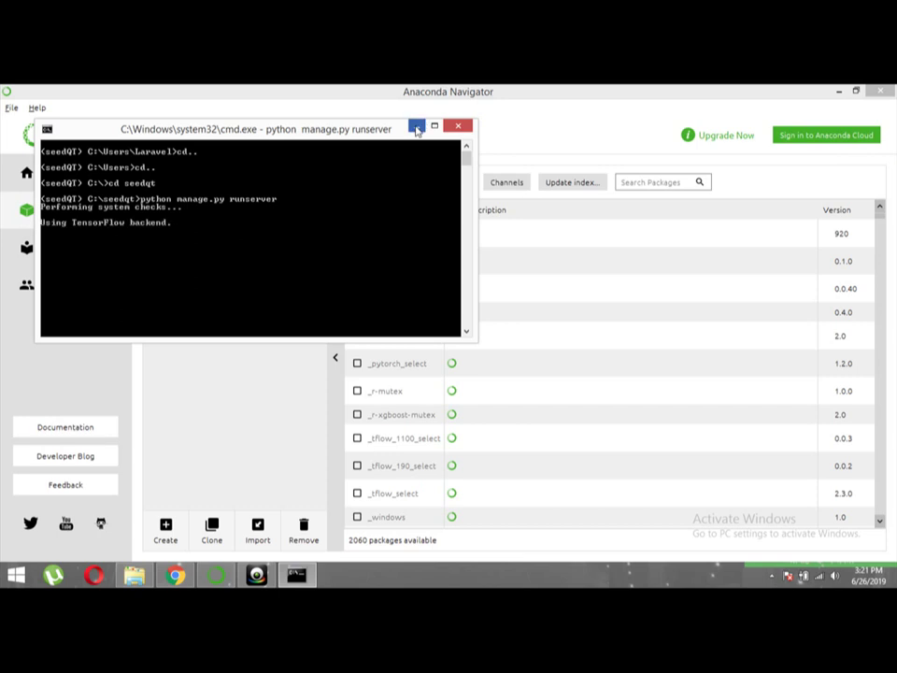
left_click(417, 127)
Load 127.0.0.1:8000 in Chrome to show the Seed Quality Tester home page
left_click(163, 576)
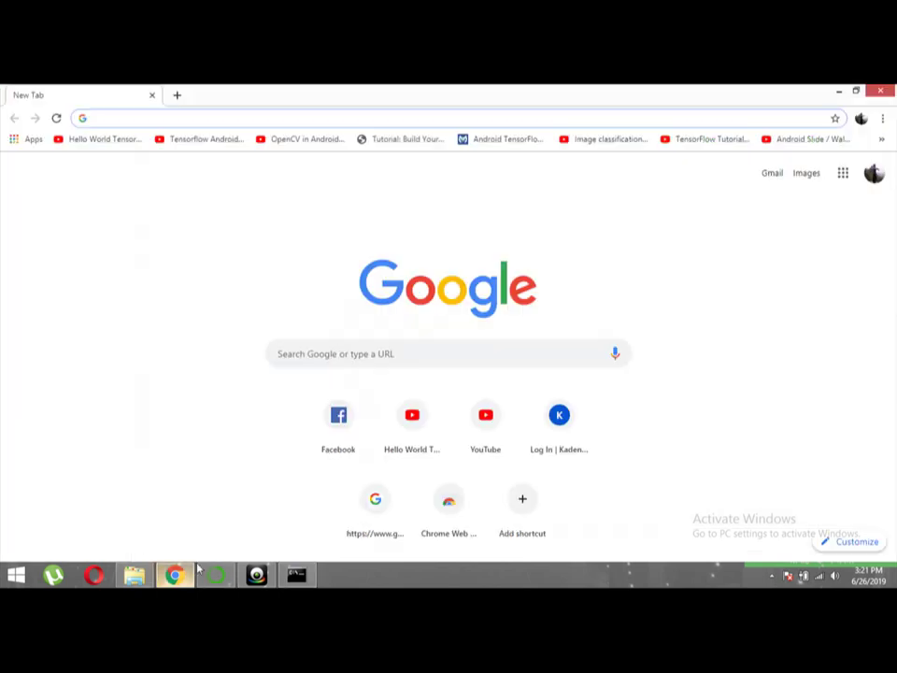
left_click(294, 575)
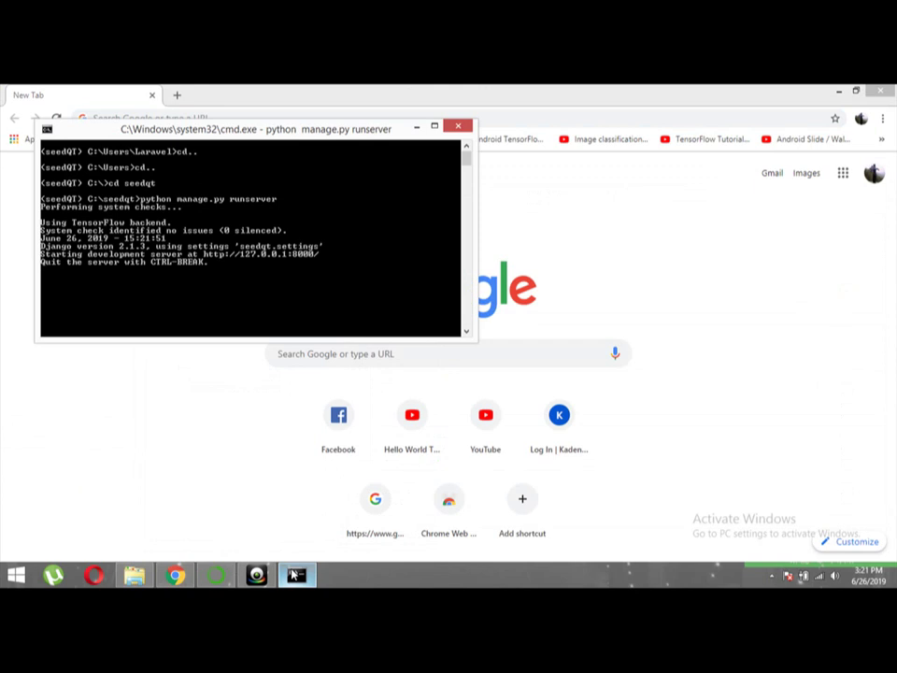
left_click(295, 574)
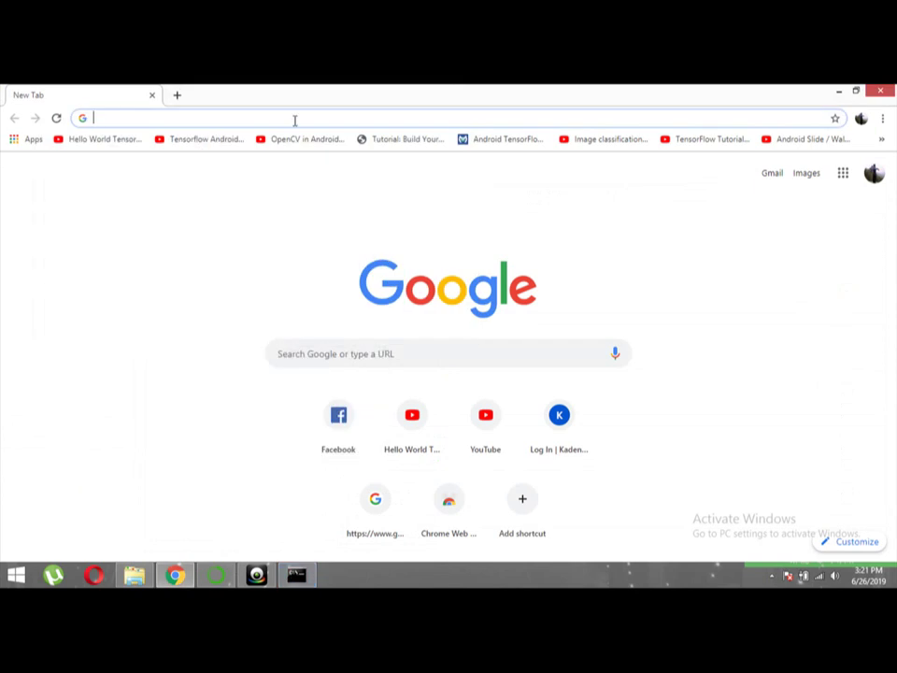
type("127.0.0.1:8000")
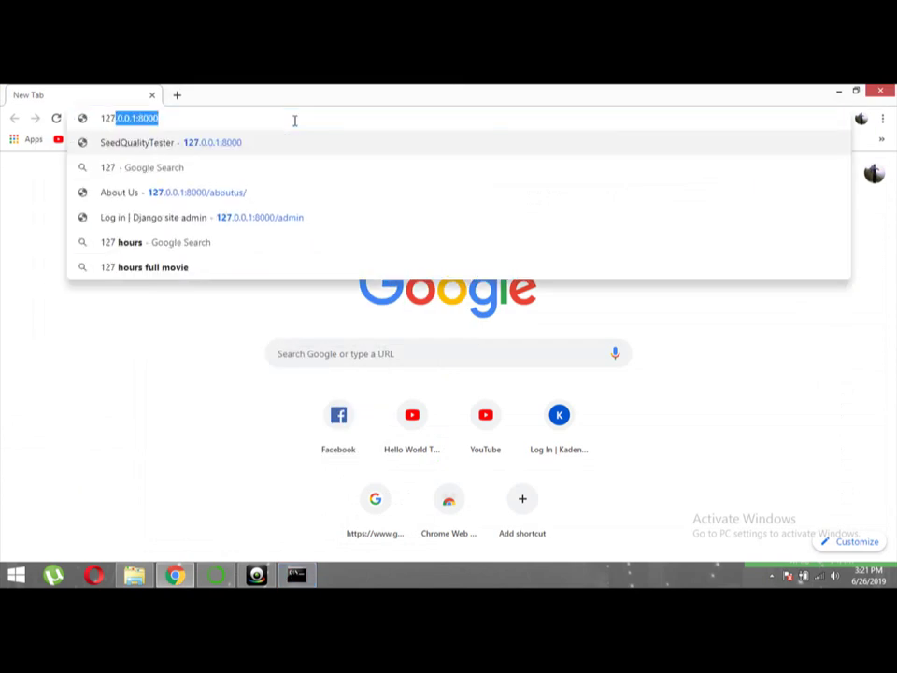
key("Return")
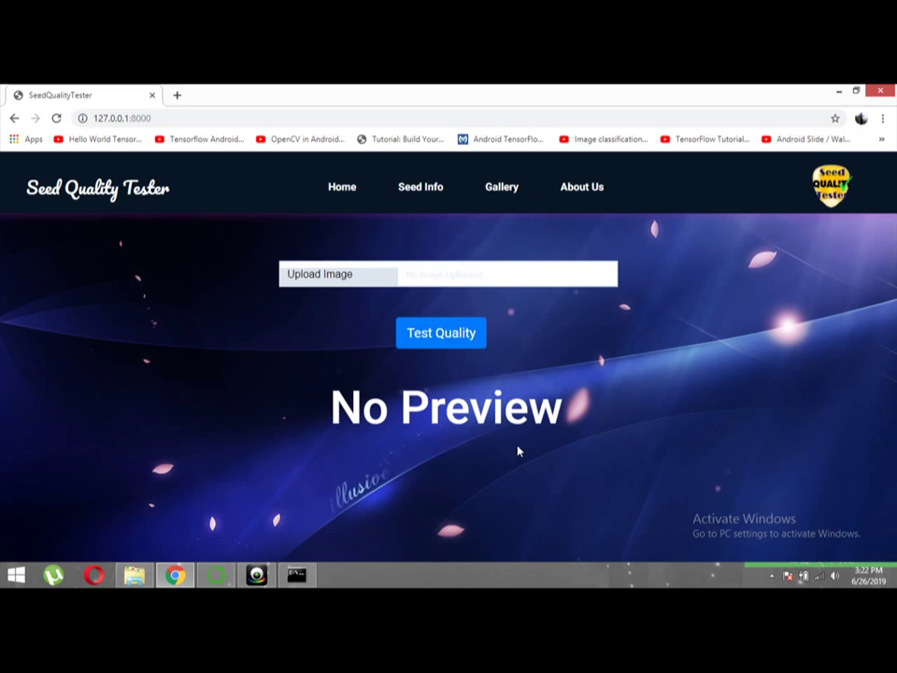
left_click(476, 275)
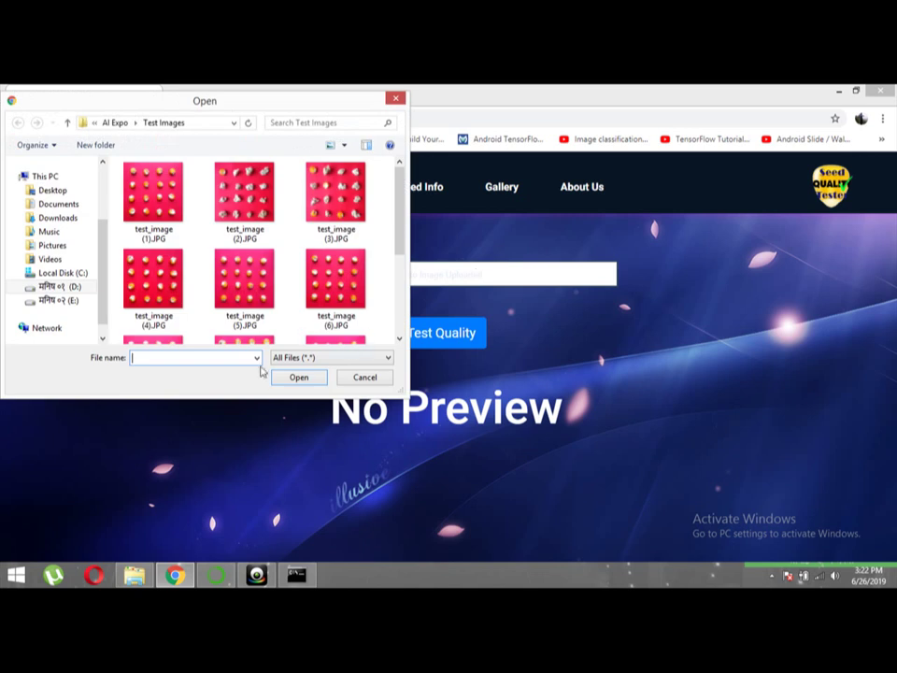
left_click(142, 579)
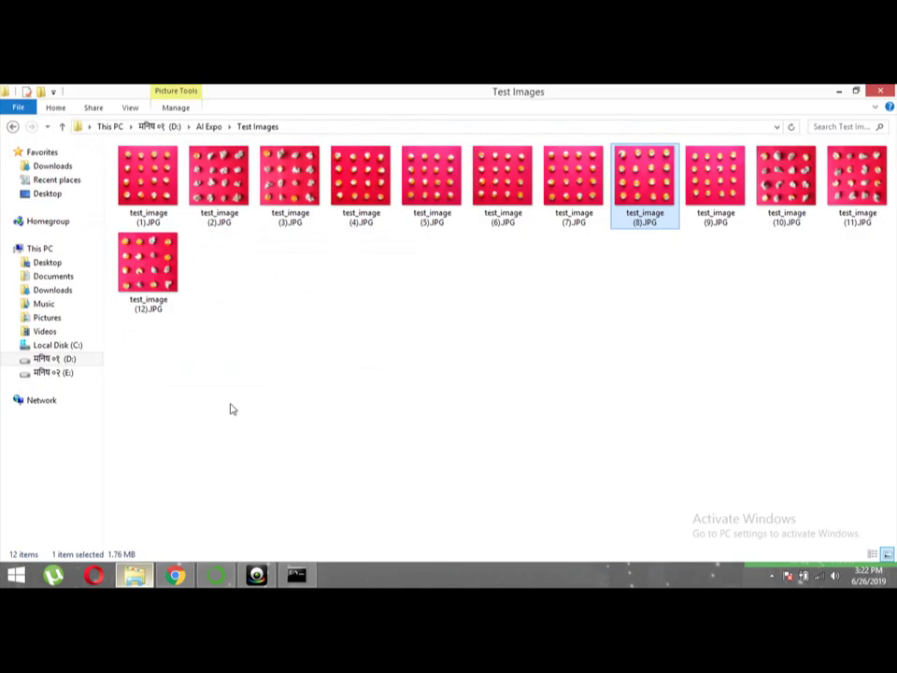
left_click(313, 127)
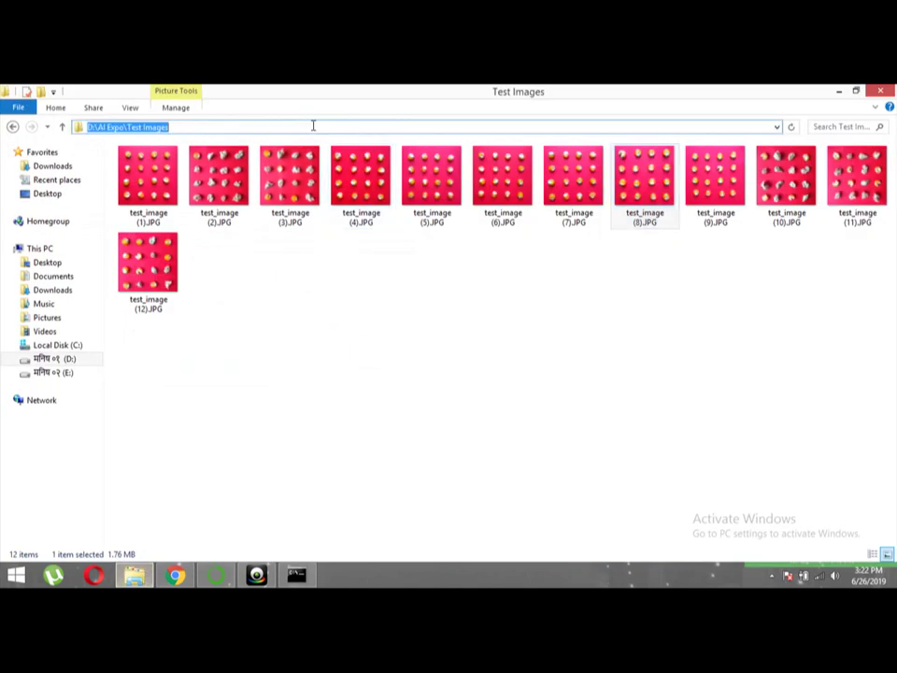
key("alt+Tab")
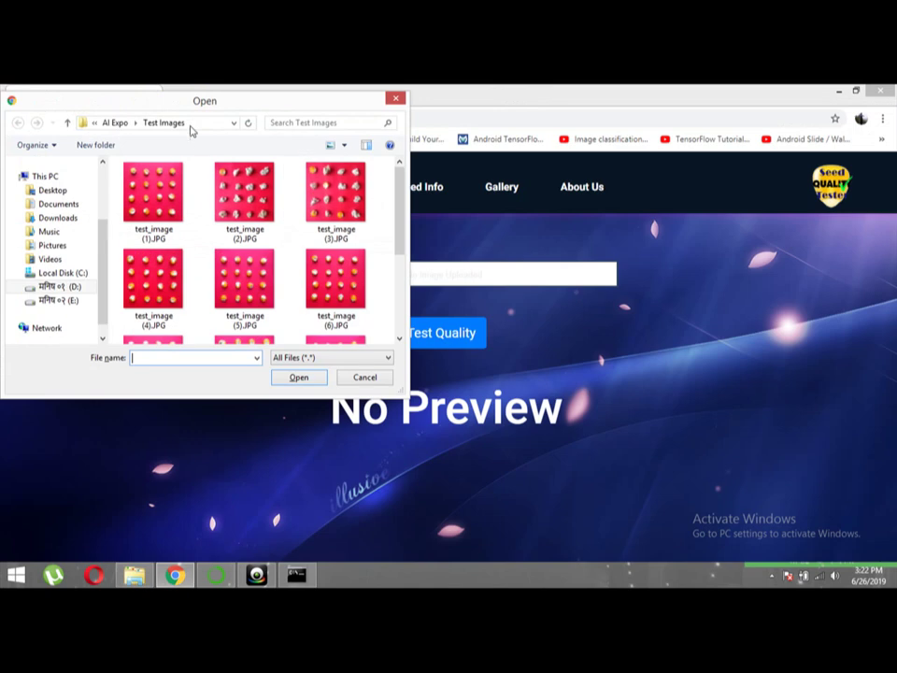
left_click(194, 122)
key("Return")
left_click(383, 375)
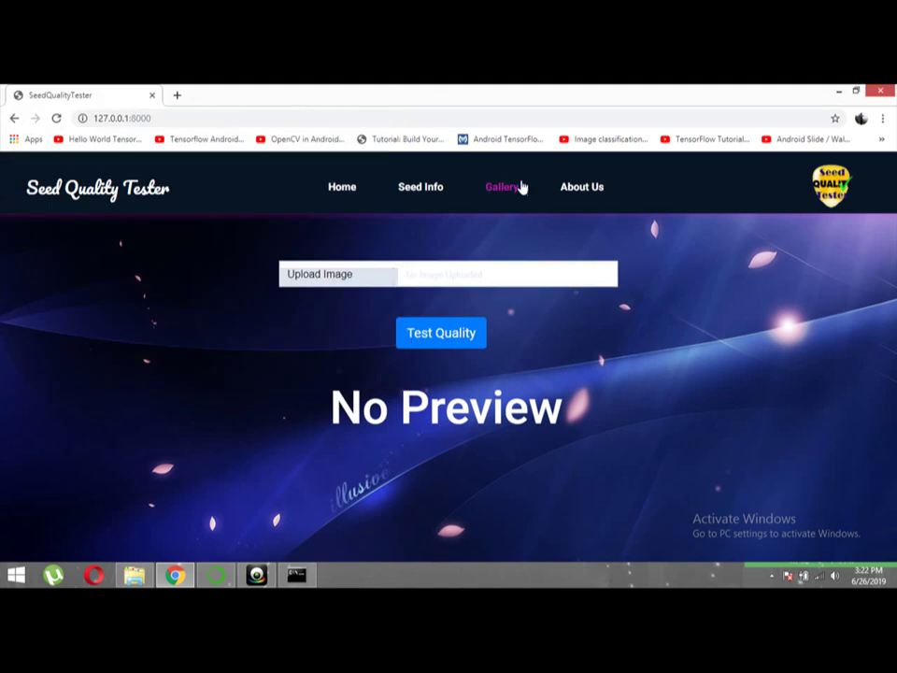
Open the Gallery and scroll through the Excellent and Good Quality seed examples
left_click(506, 189)
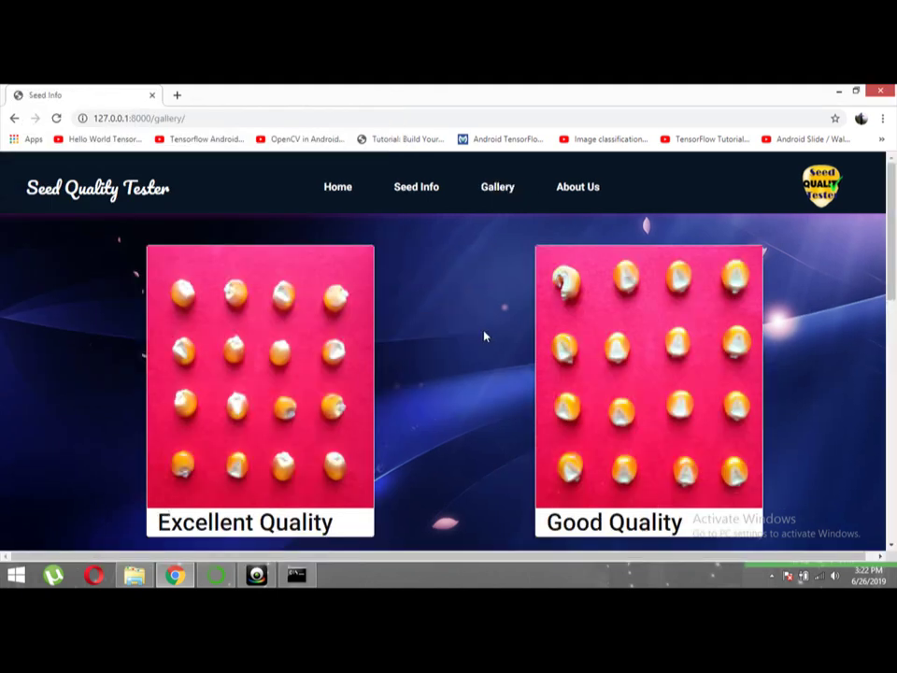
scroll(484, 336, "down", 1)
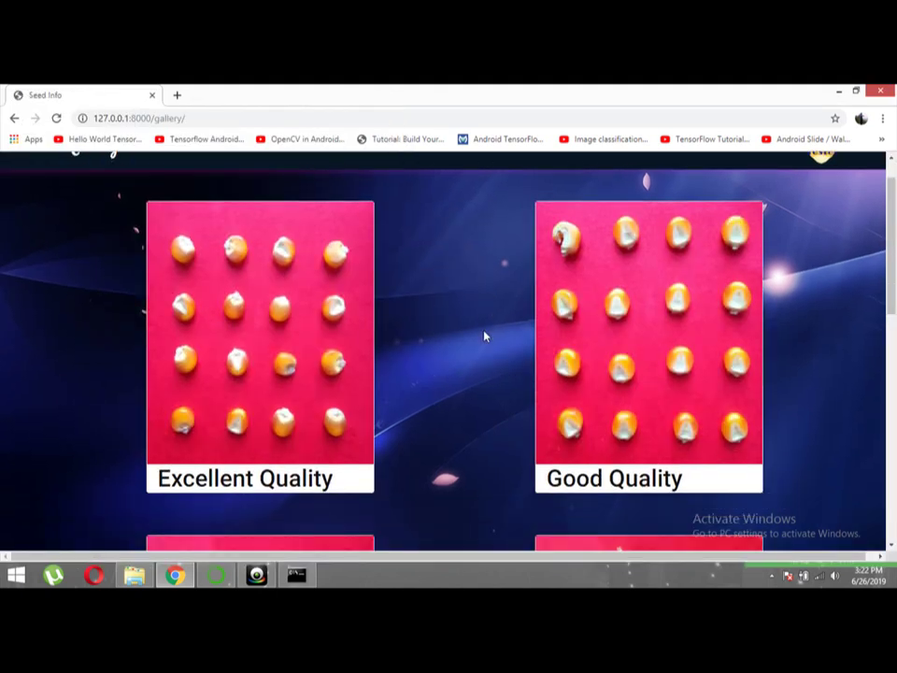
scroll(484, 337, "down", 5)
scroll(484, 336, "up", 6)
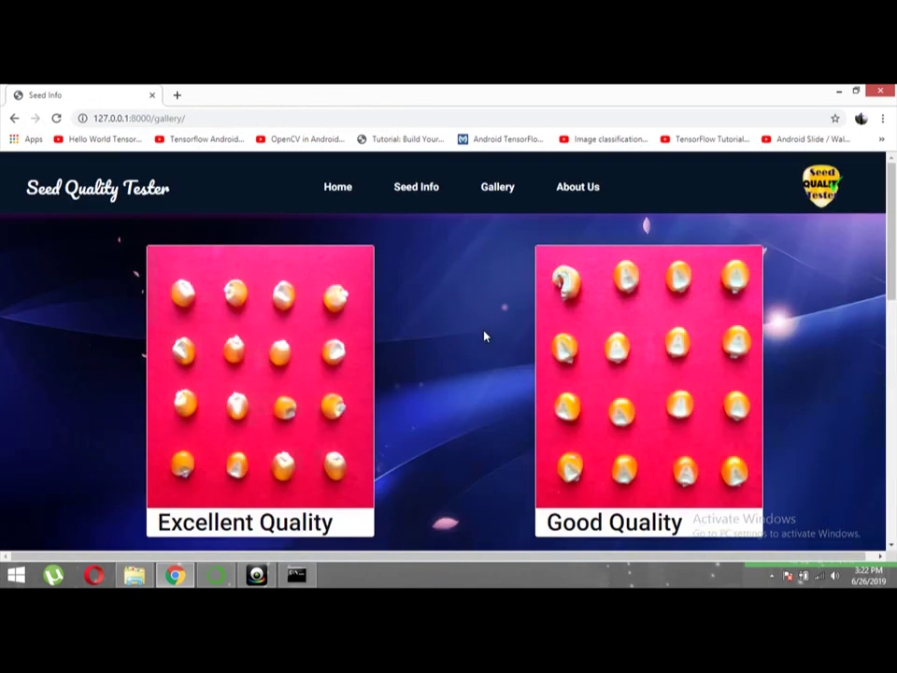
scroll(484, 336, "down", 2)
scroll(484, 336, "up", 1)
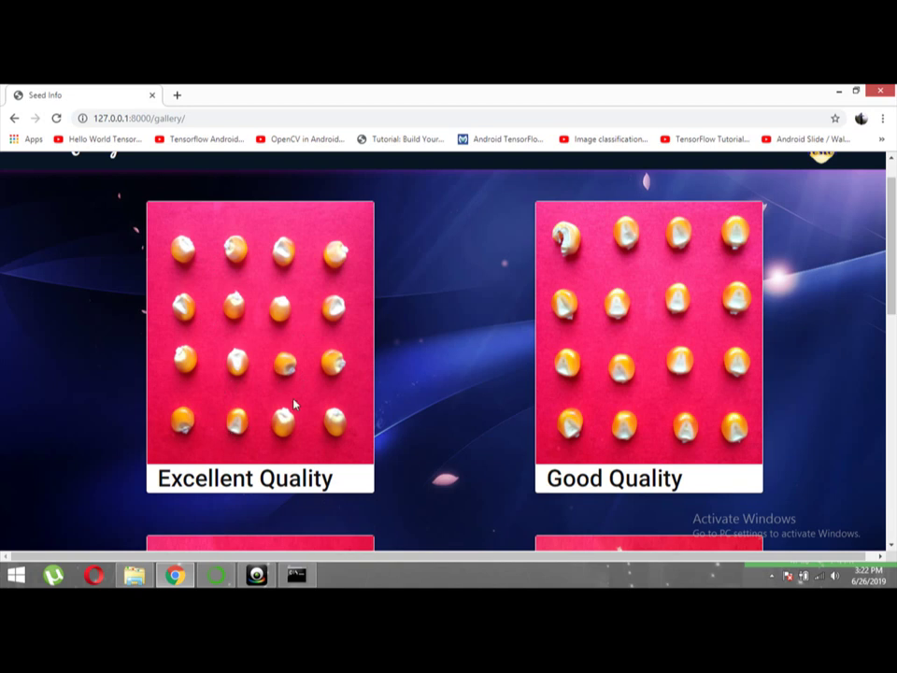
right_click(249, 448)
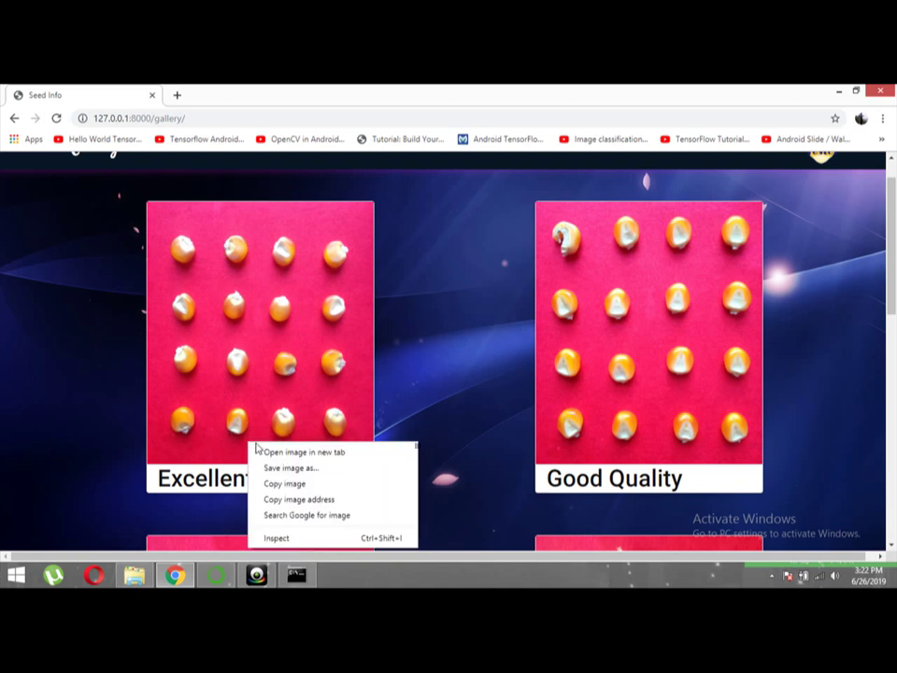
left_click(383, 391)
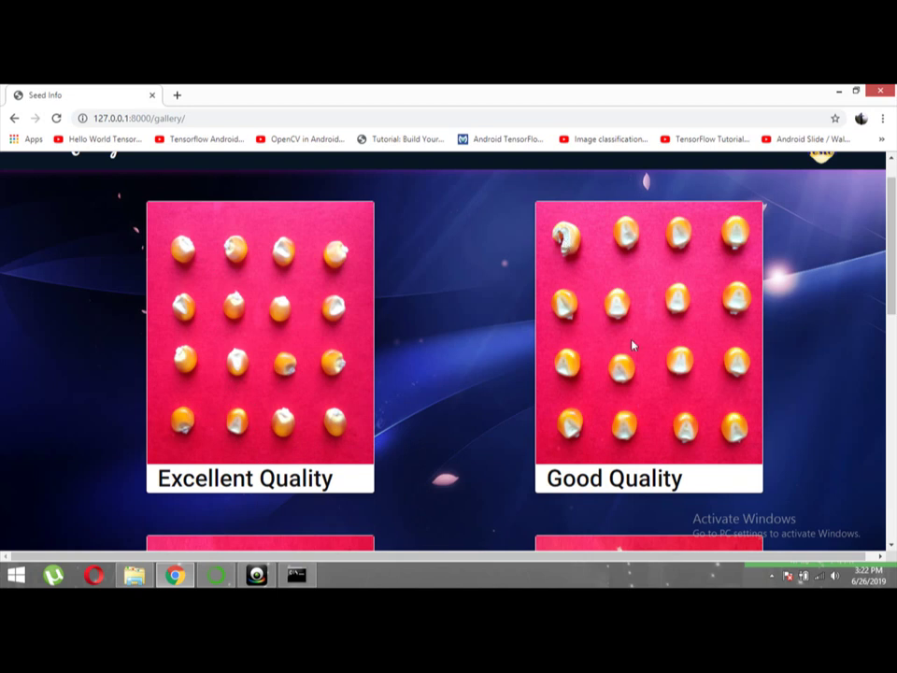
scroll(632, 344, "down", 1)
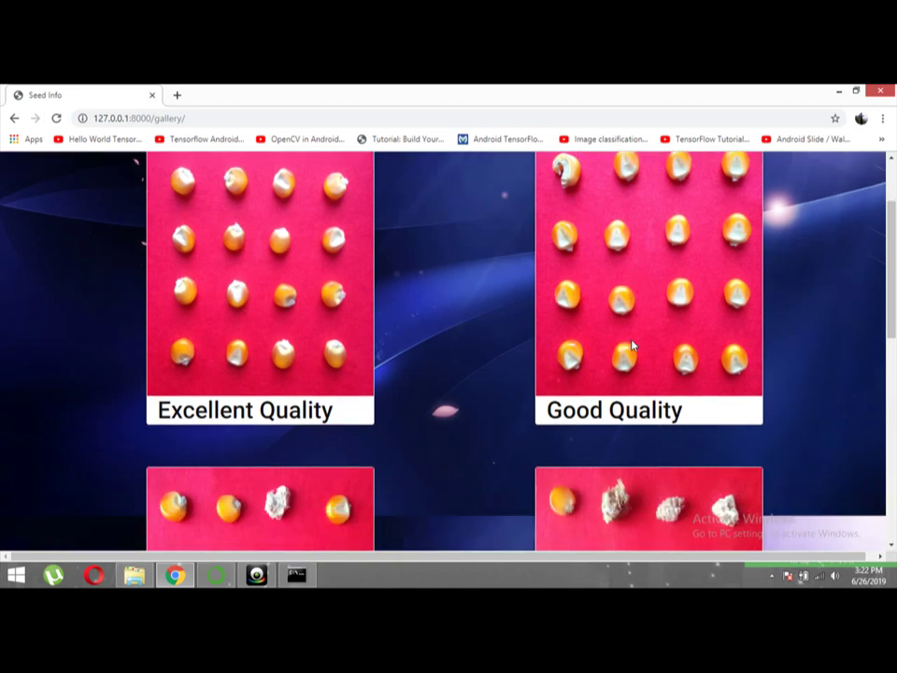
scroll(632, 345, "down", 1)
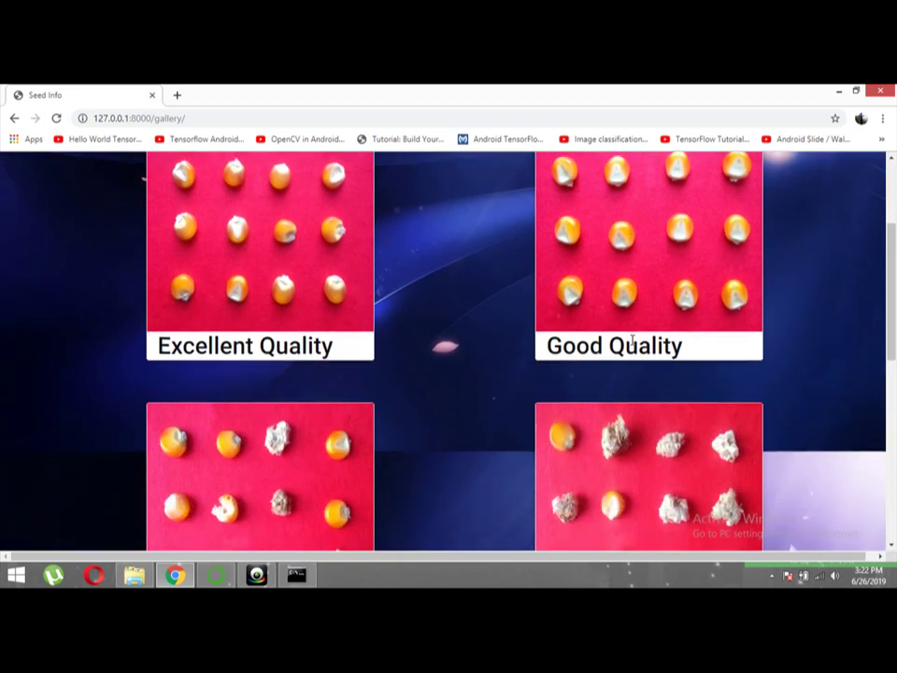
scroll(632, 345, "down", 3)
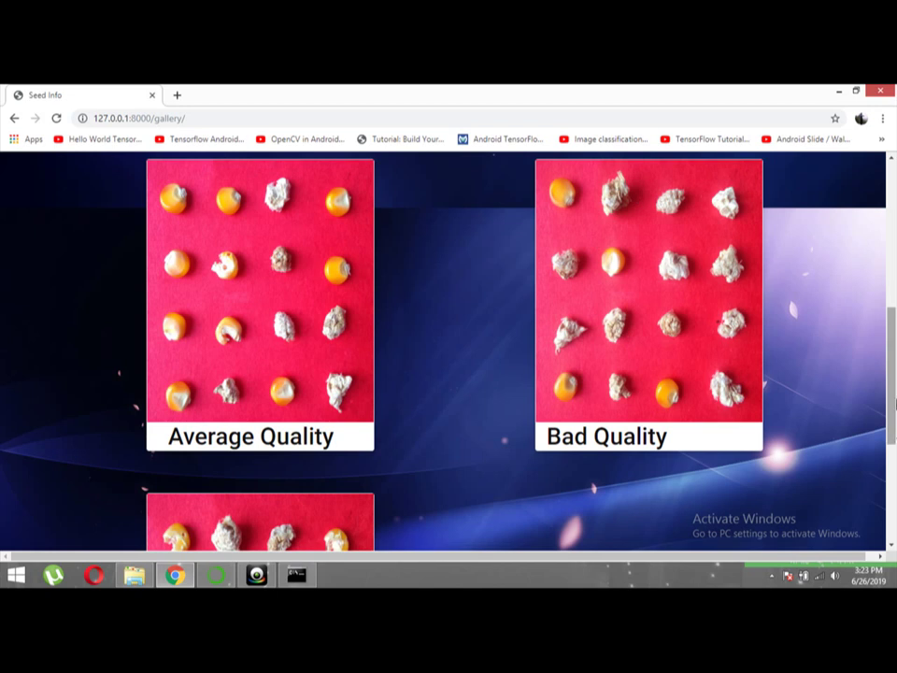
left_click_drag(894, 397, 894, 437)
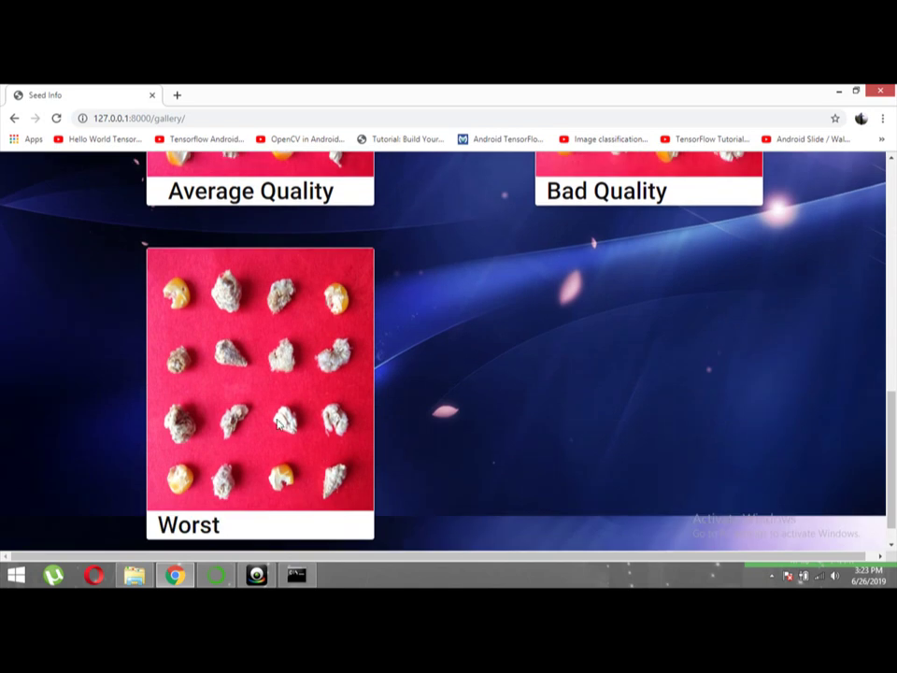
scroll(299, 364, "up", 5)
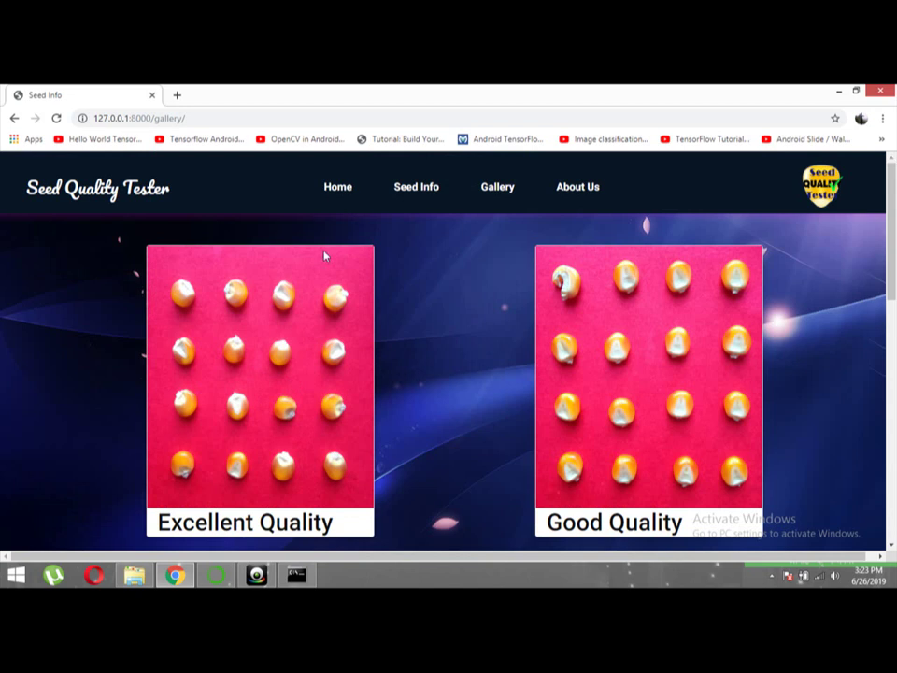
From the home page, select test_image (1).JPG for upload after previewing it full size
left_click(333, 191)
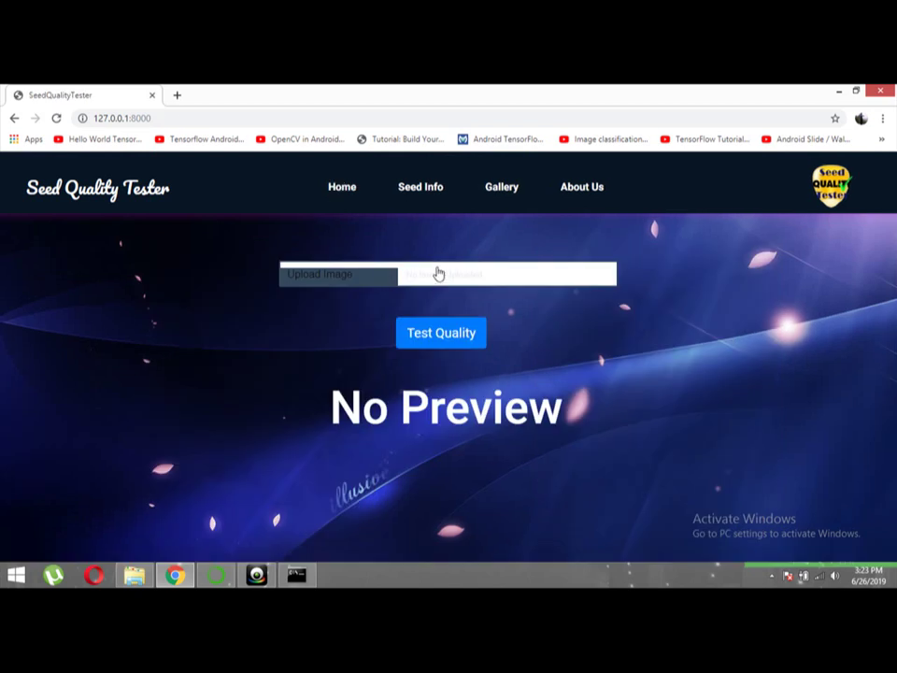
left_click(439, 273)
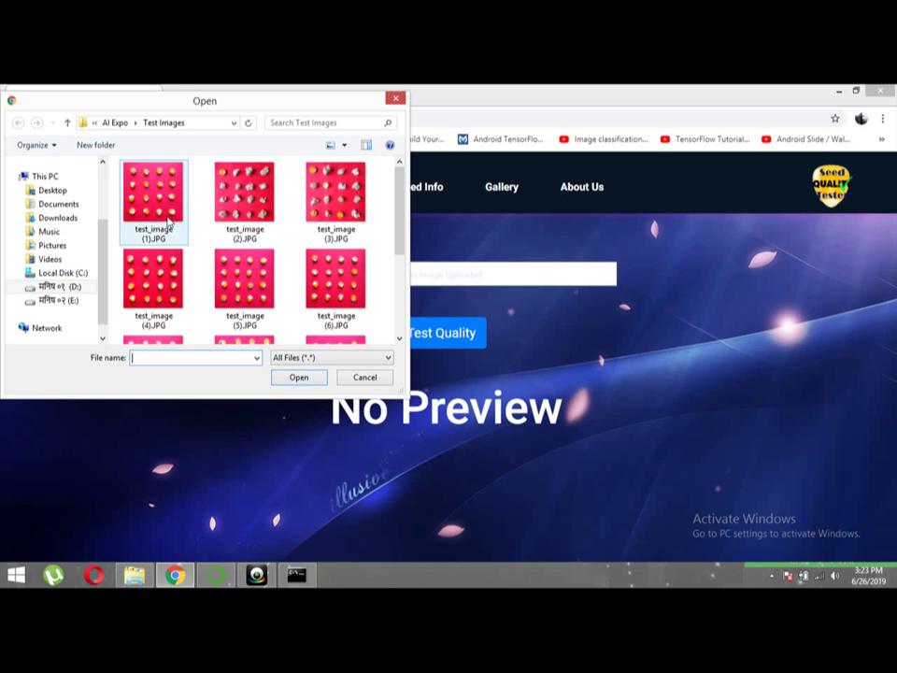
left_click(163, 220)
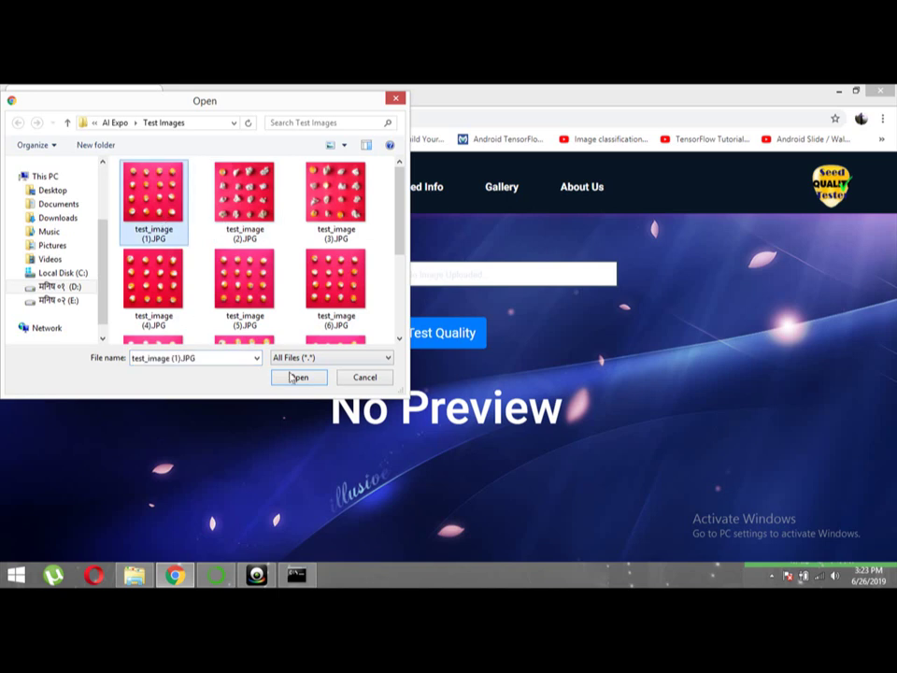
left_click(135, 575)
double_click(154, 155)
left_click(310, 378)
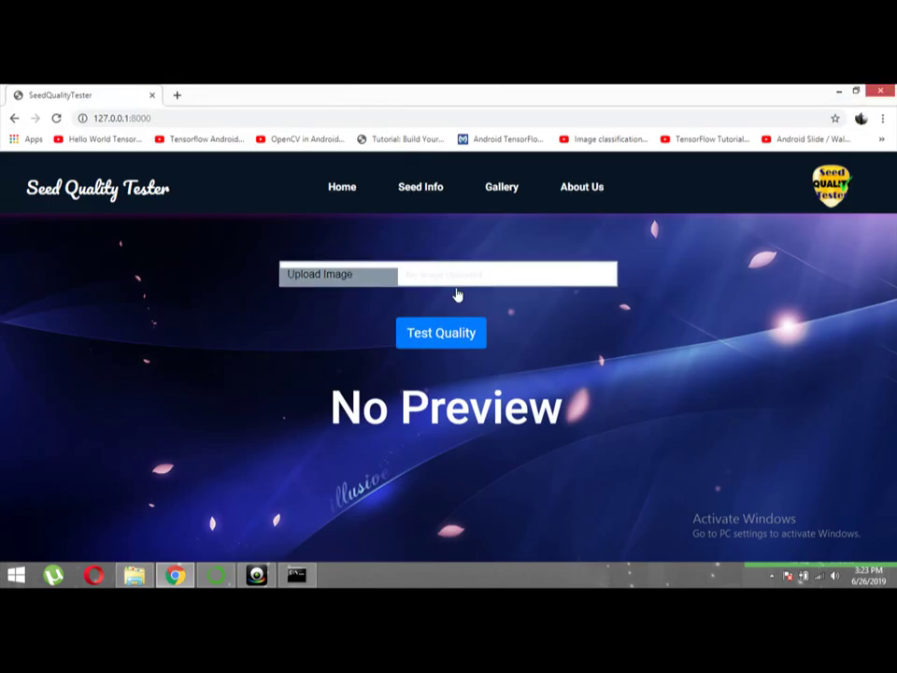
Run Test Quality on test_image (1), which is rated Excellent
left_click(432, 335)
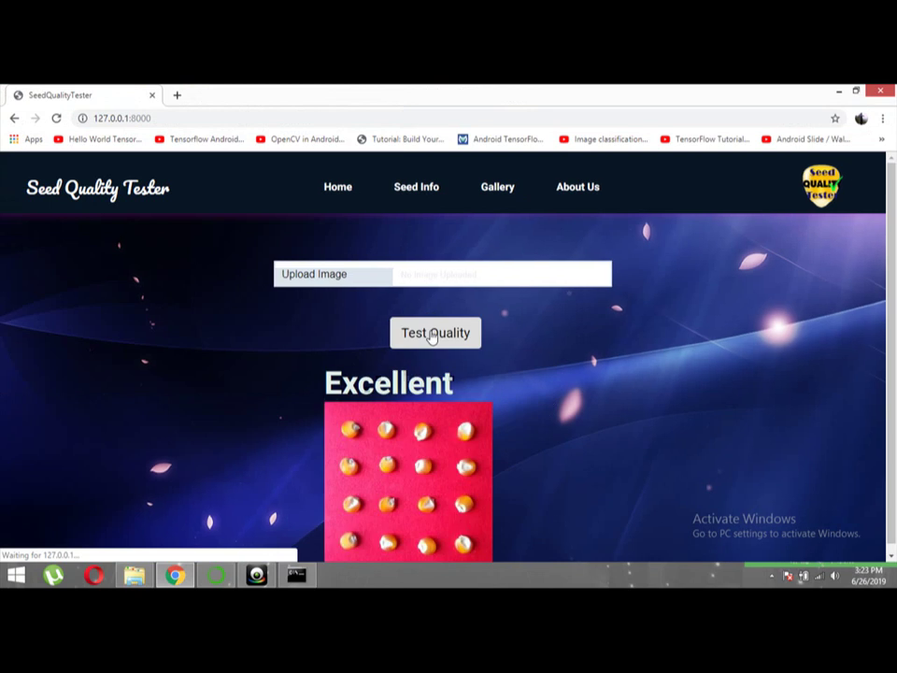
scroll(433, 336, "down", 1)
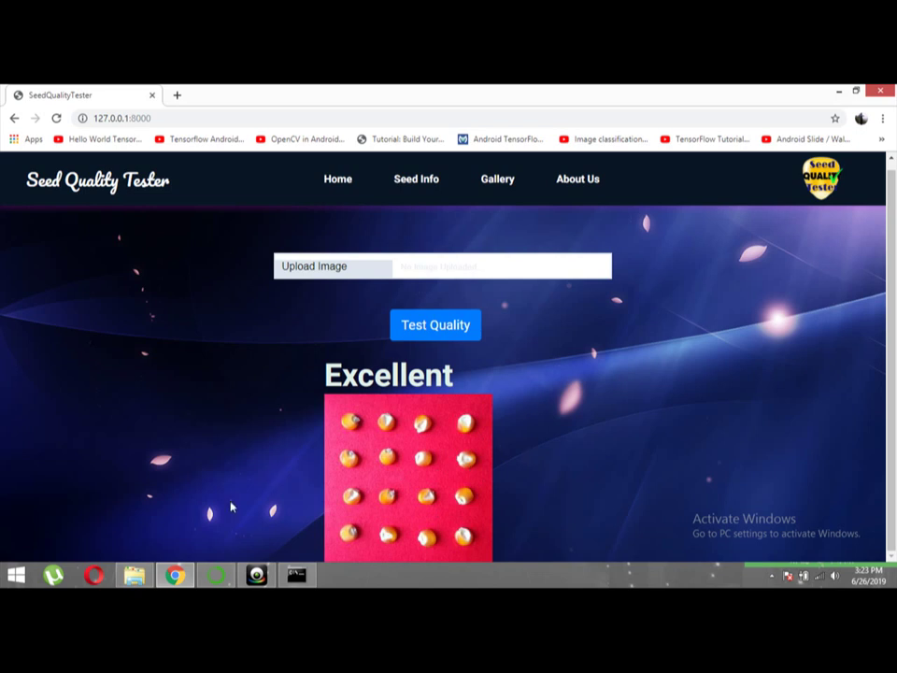
left_click(133, 575)
left_click(222, 193)
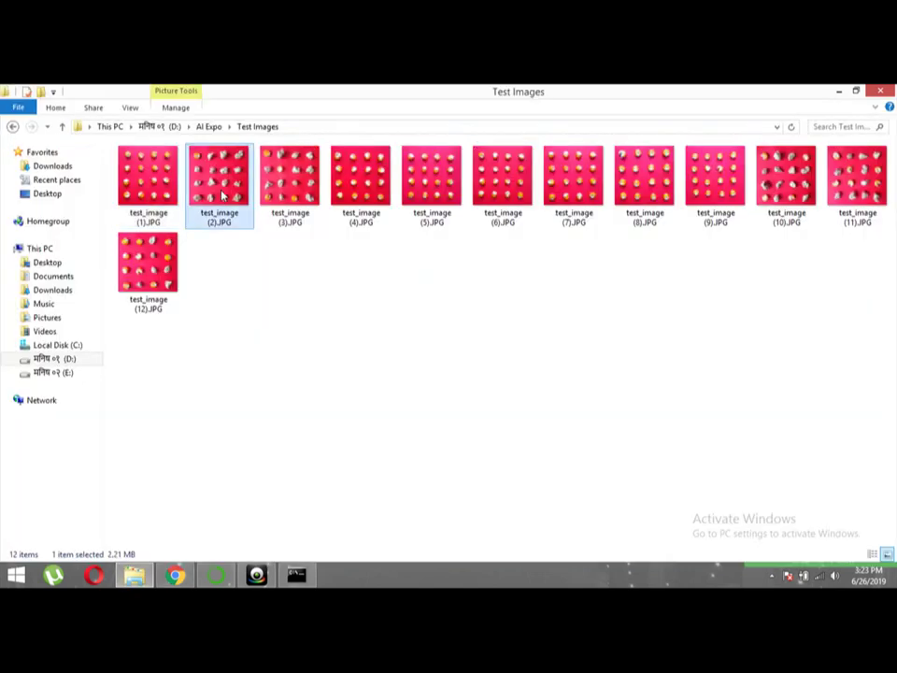
double_click(223, 193)
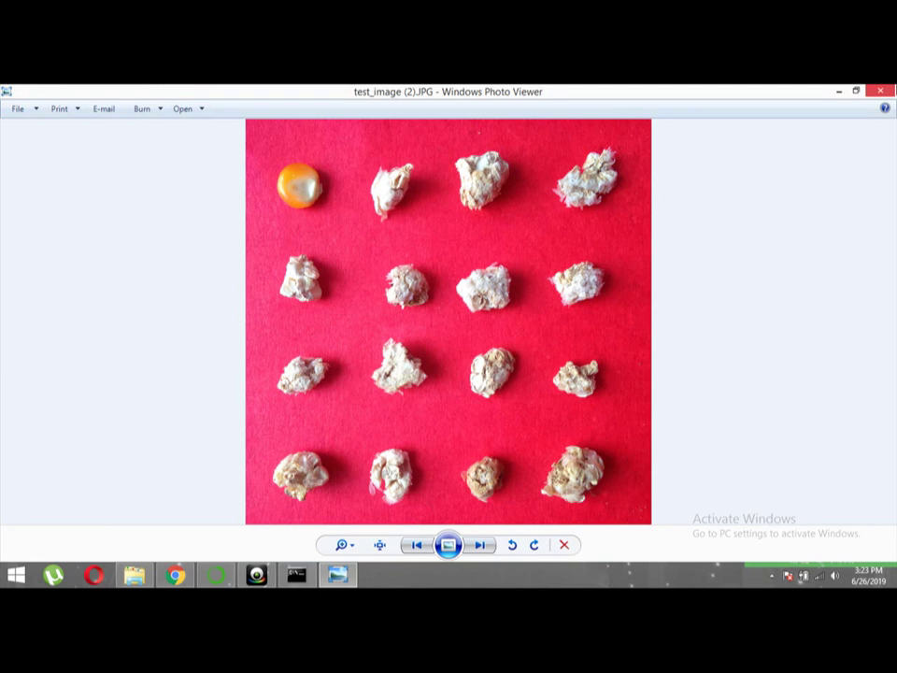
left_click(881, 90)
left_click(175, 575)
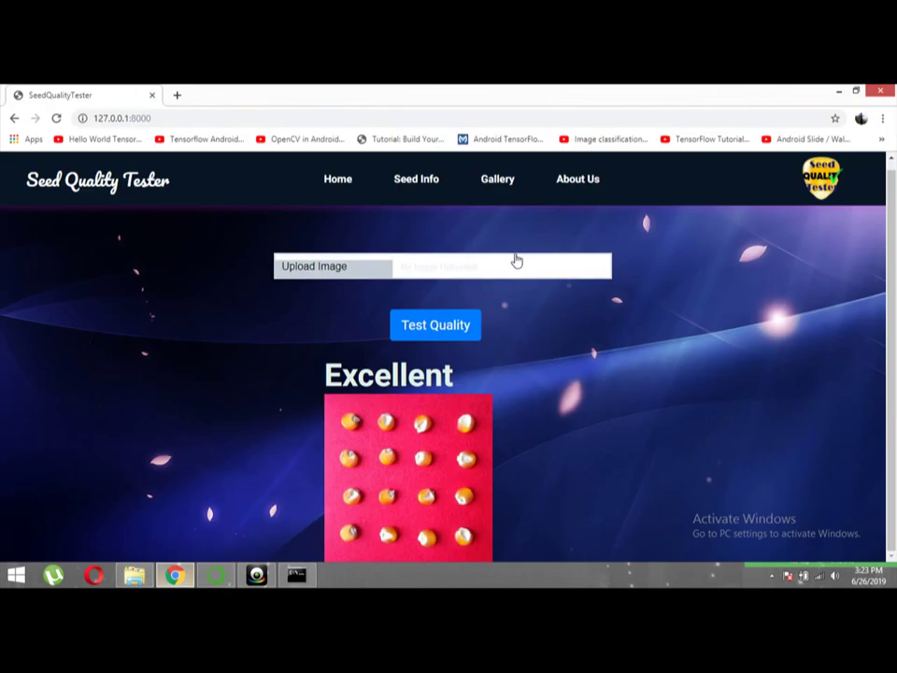
Upload test_image (2).JPG and test it, getting a Bad rating
left_click(461, 271)
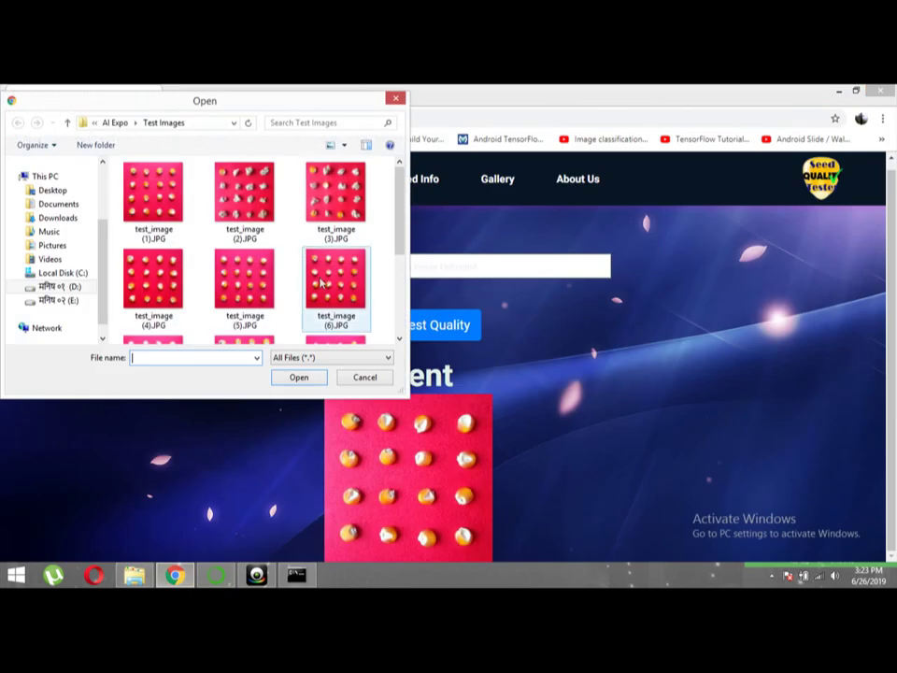
left_click(249, 203)
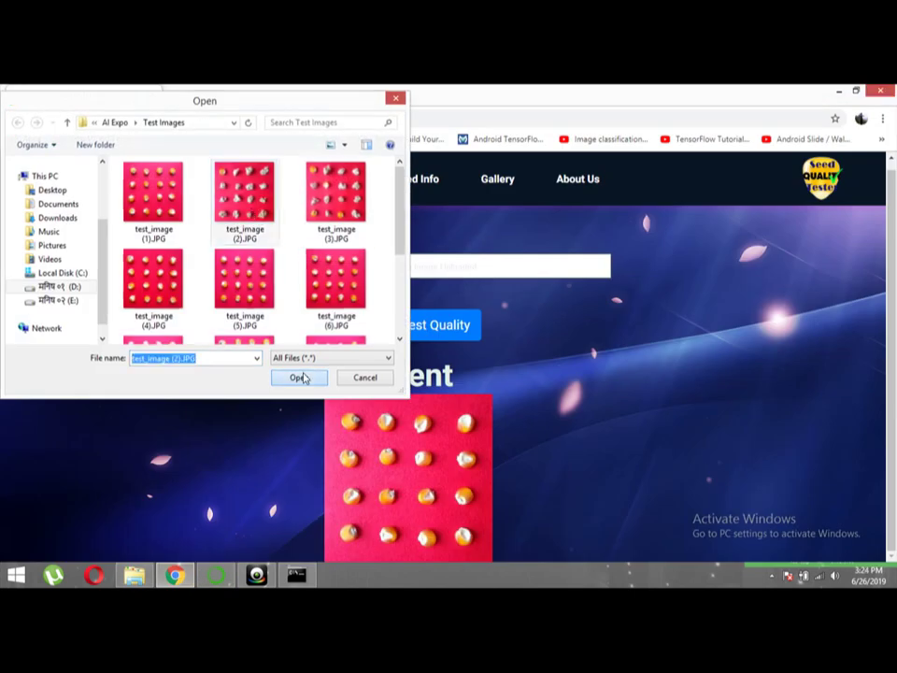
left_click(297, 378)
left_click(458, 329)
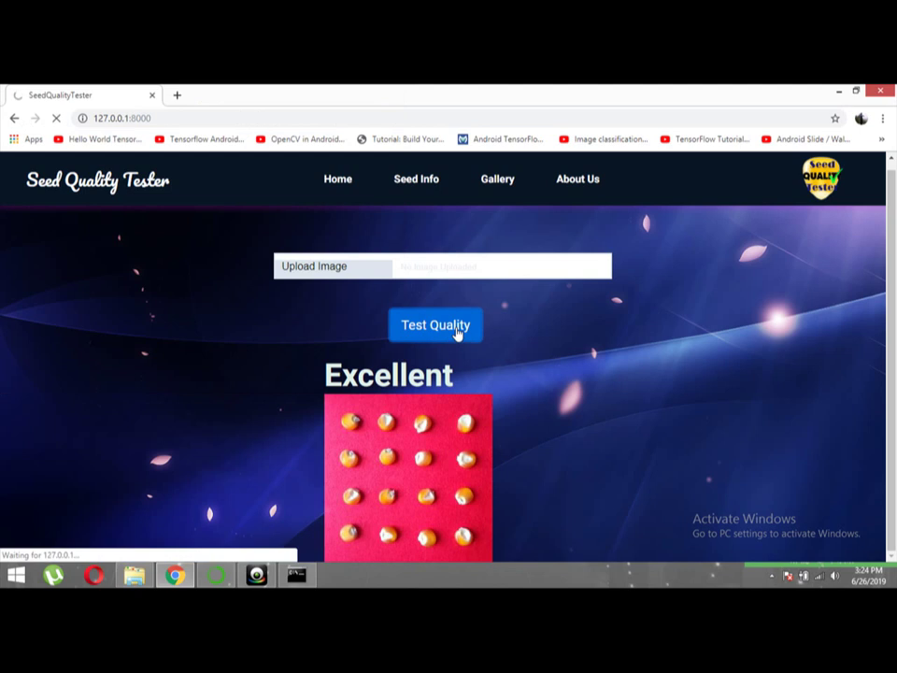
scroll(458, 334, "down", 1)
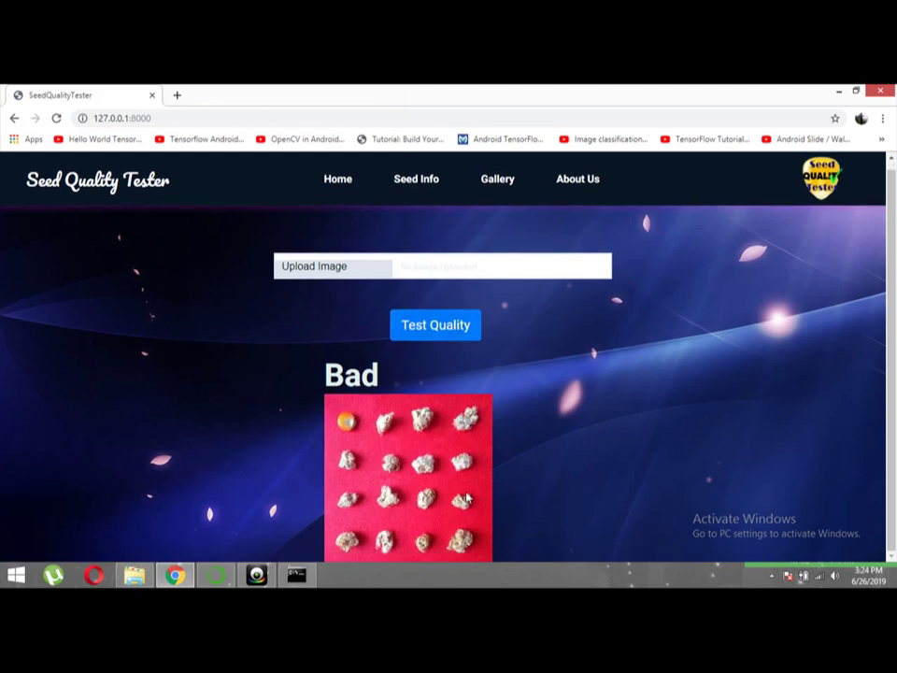
left_click(138, 576)
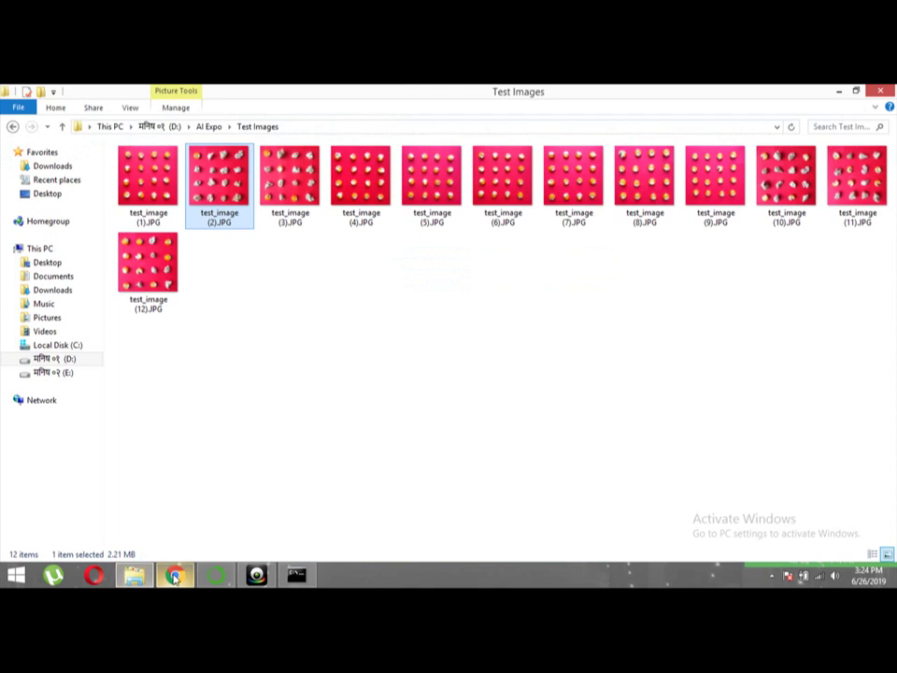
Upload test_image (9).JPG and test it, getting a Good rating
left_click(136, 576)
left_click(486, 273)
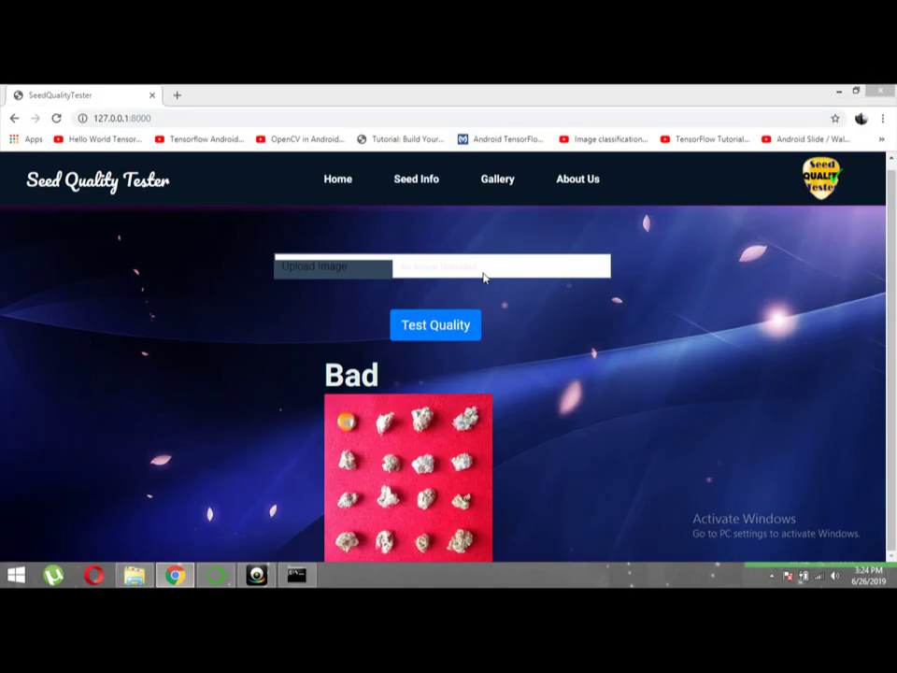
scroll(402, 238, "down", 3)
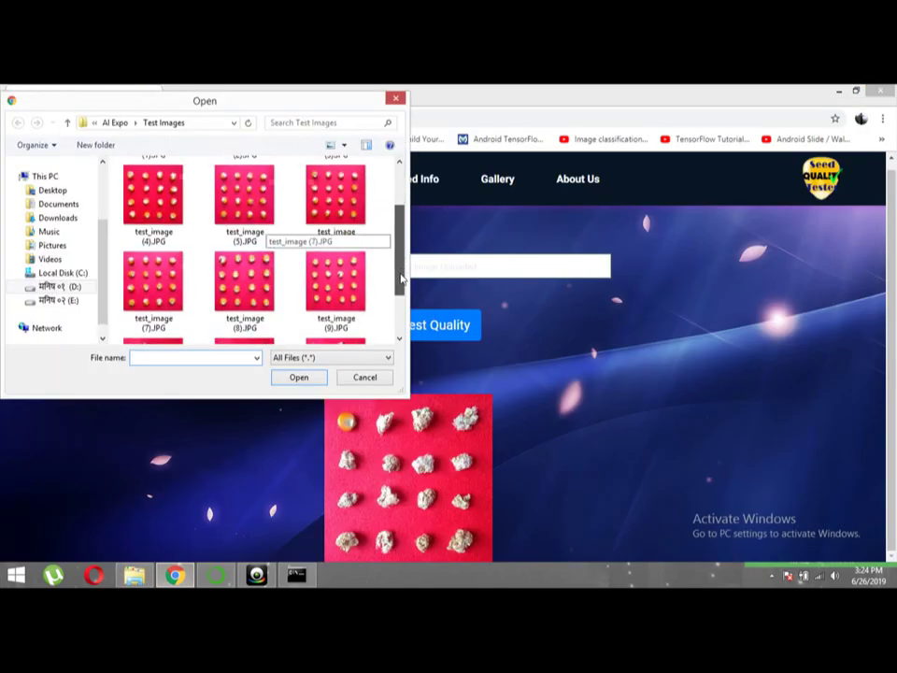
left_click(335, 272)
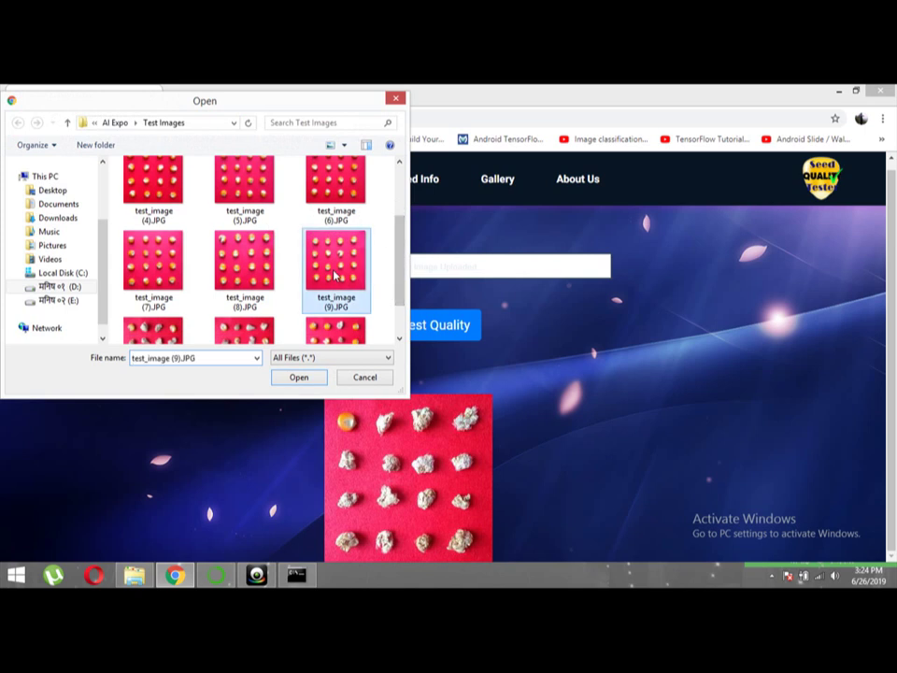
left_click(303, 378)
left_click(446, 342)
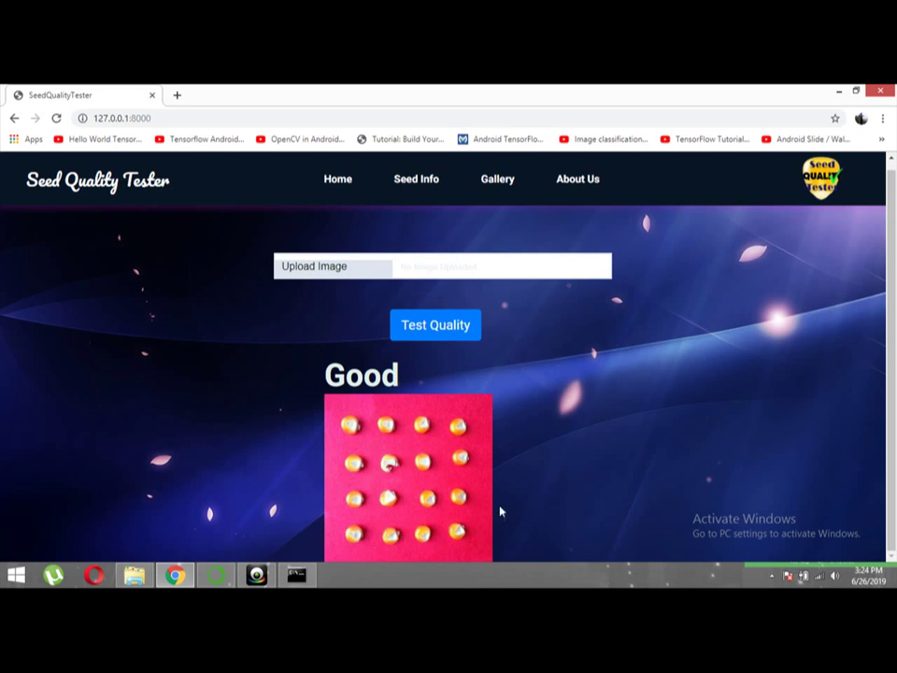
Upload and test test_image (7).JPG for an Excellent rating, returning from the re-test error page
left_click(133, 575)
left_click(177, 576)
left_click(428, 269)
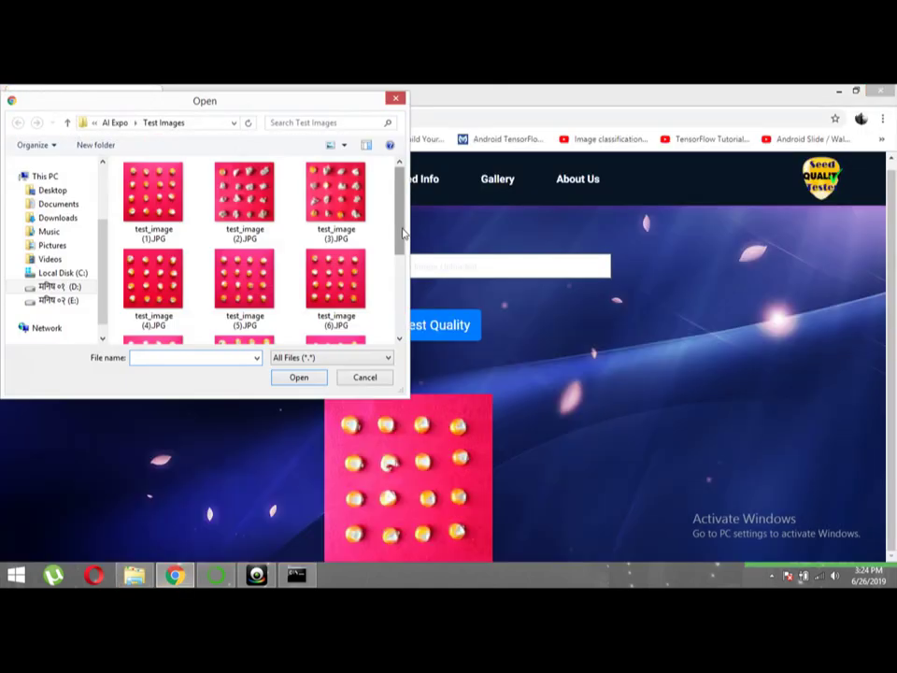
left_click_drag(402, 232, 402, 267)
double_click(140, 285)
left_click(426, 321)
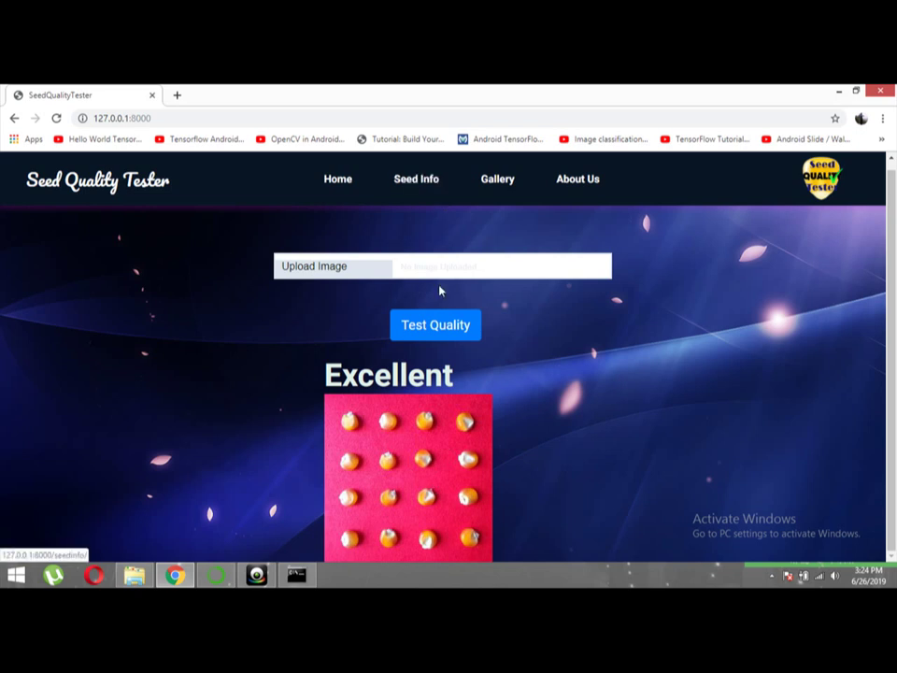
left_click(429, 335)
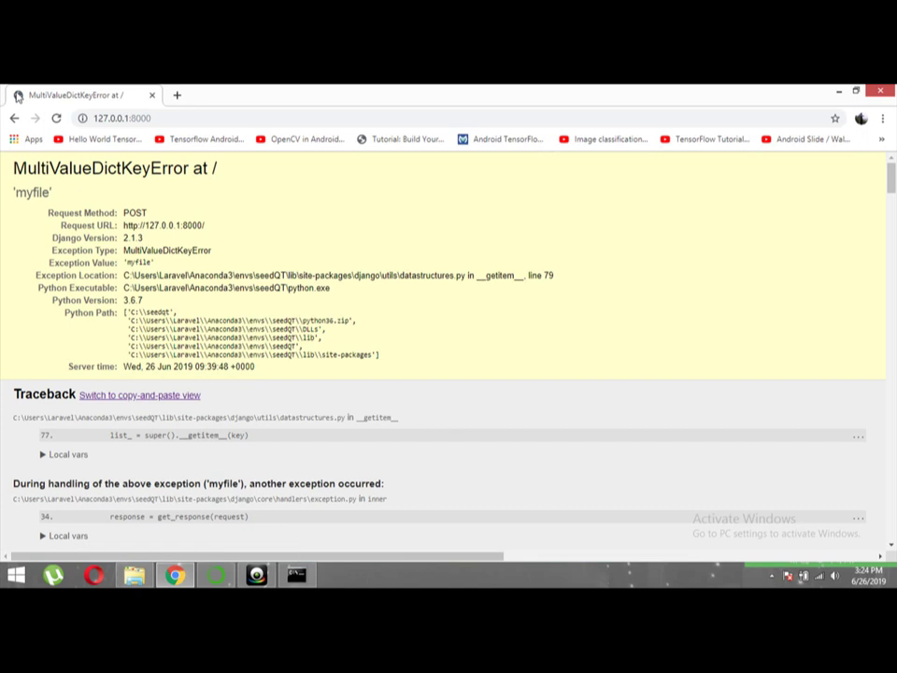
left_click(14, 120)
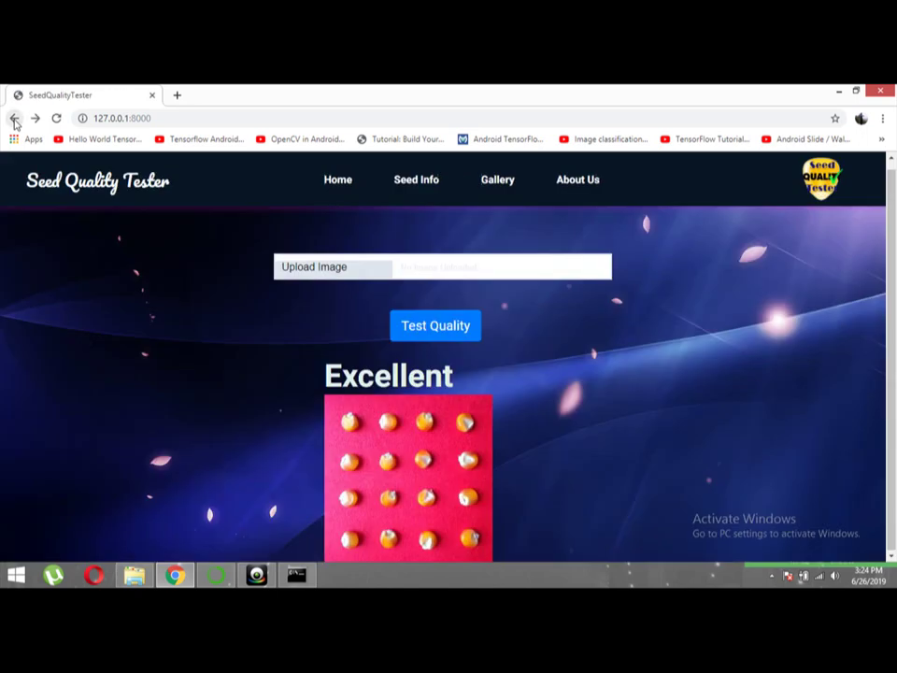
Upload test_image (12).JPG and test it, getting an Average rating
left_click(386, 271)
scroll(336, 234, "down", 3)
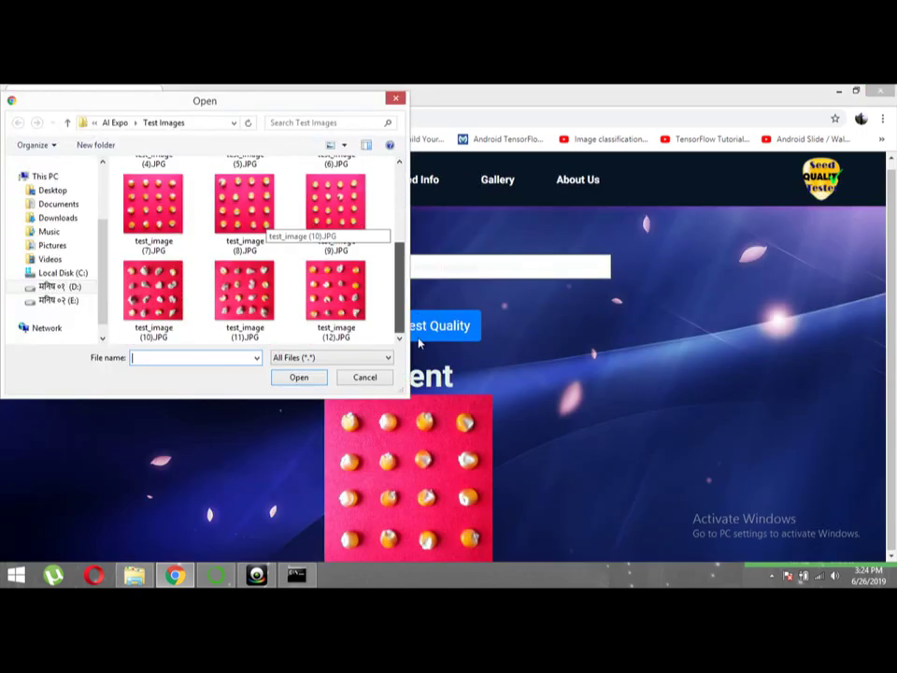
left_click(343, 309)
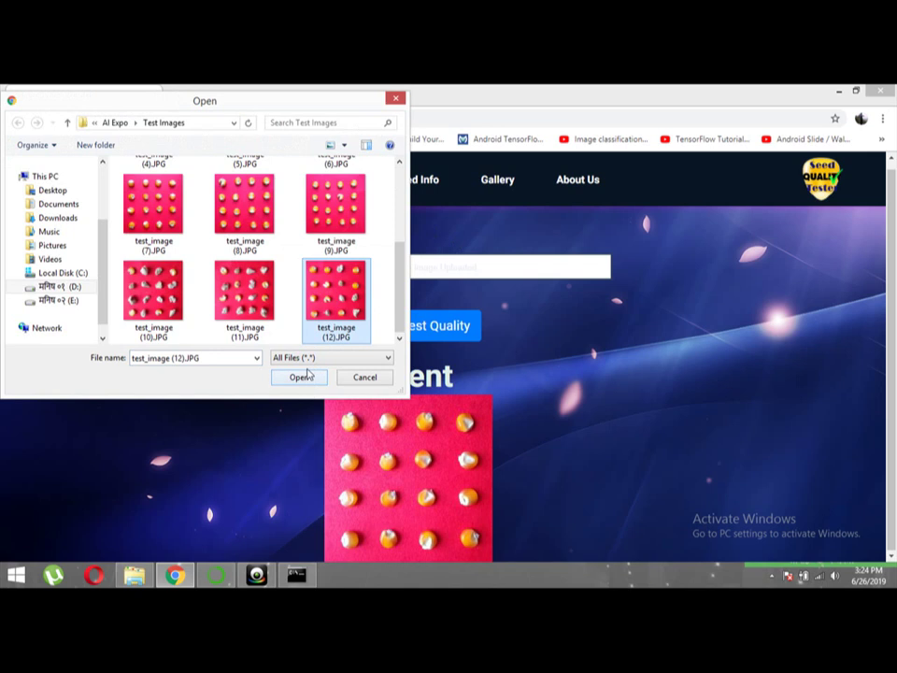
left_click(299, 378)
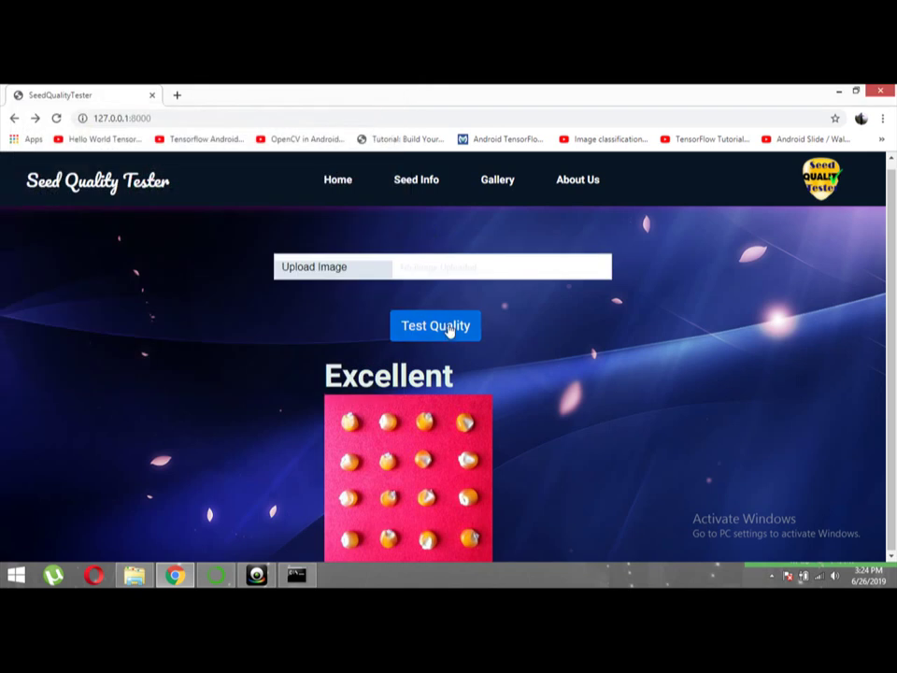
left_click(449, 328)
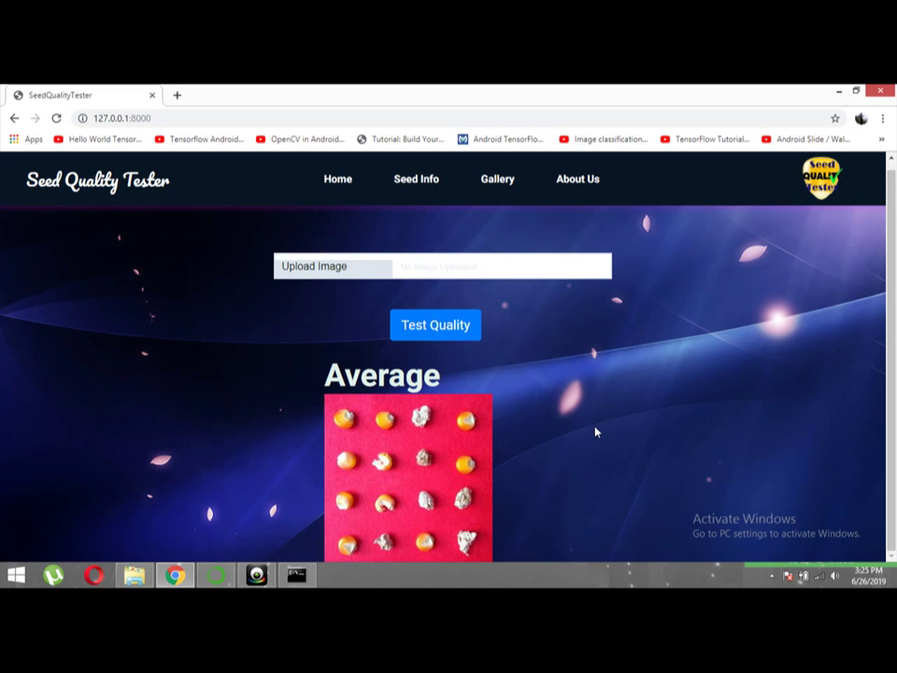
scroll(595, 432, "up", 1)
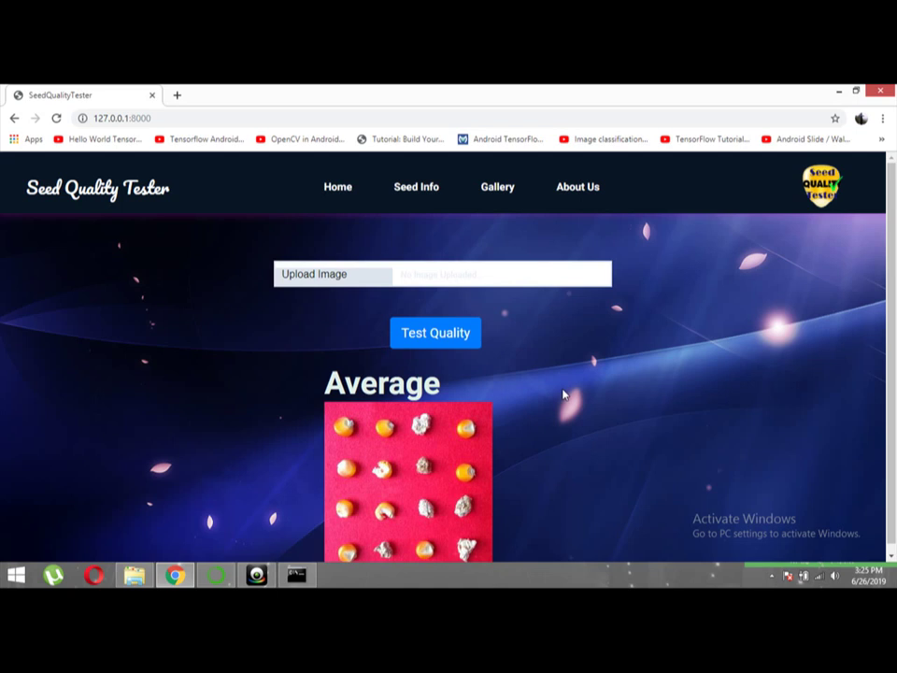
Open Seed Info and scroll through the maize description and six-variety table
left_click(438, 194)
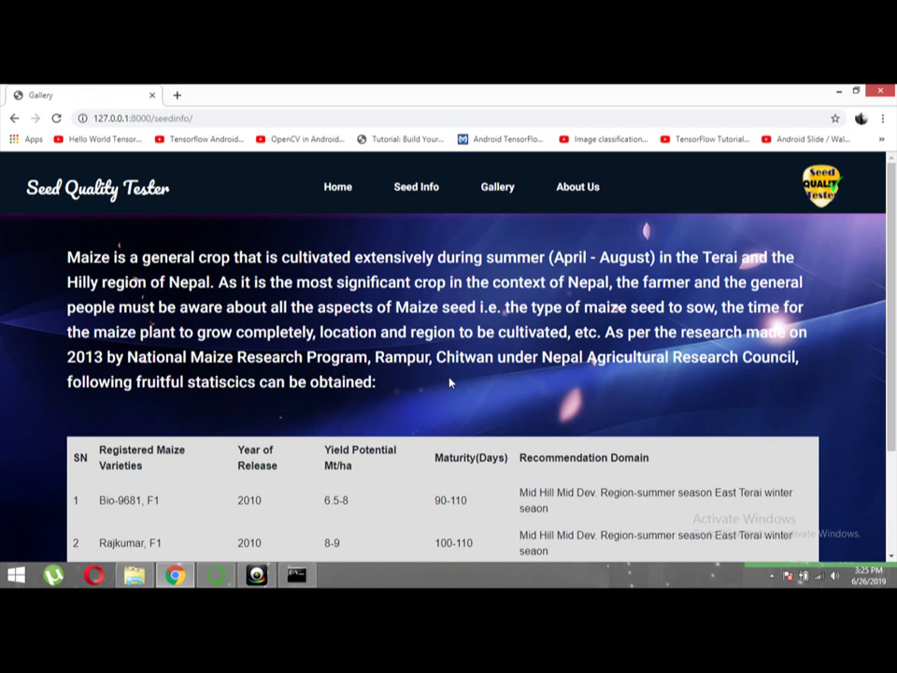
scroll(449, 382, "down", 3)
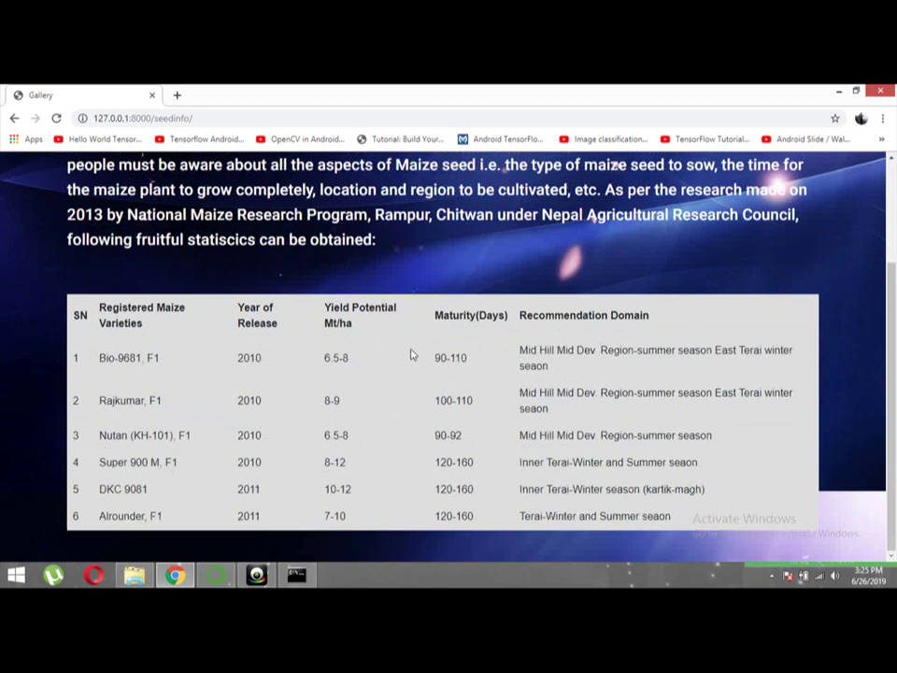
scroll(411, 355, "up", 1)
scroll(411, 354, "up", 2)
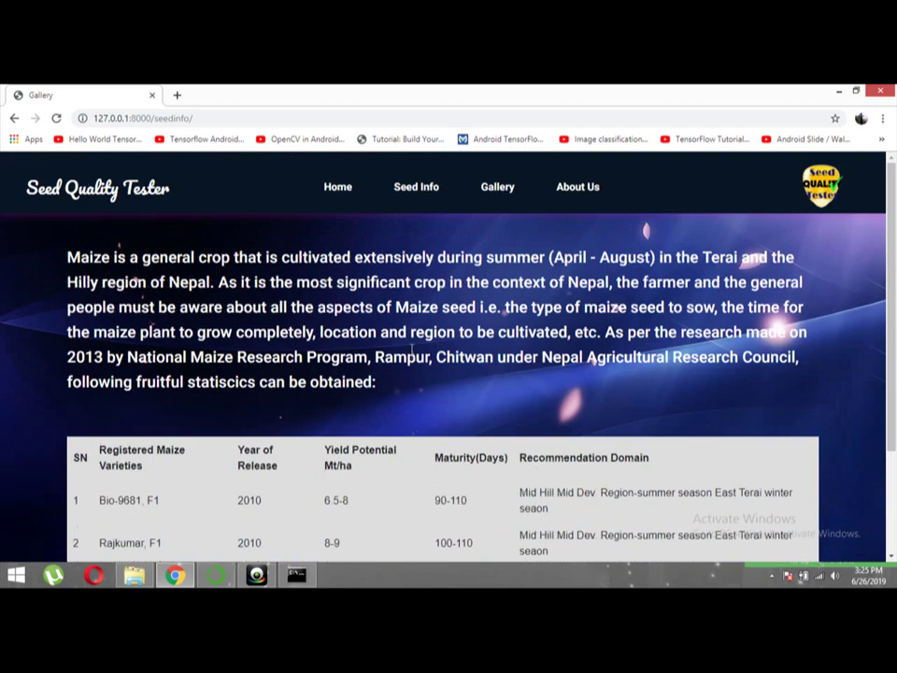